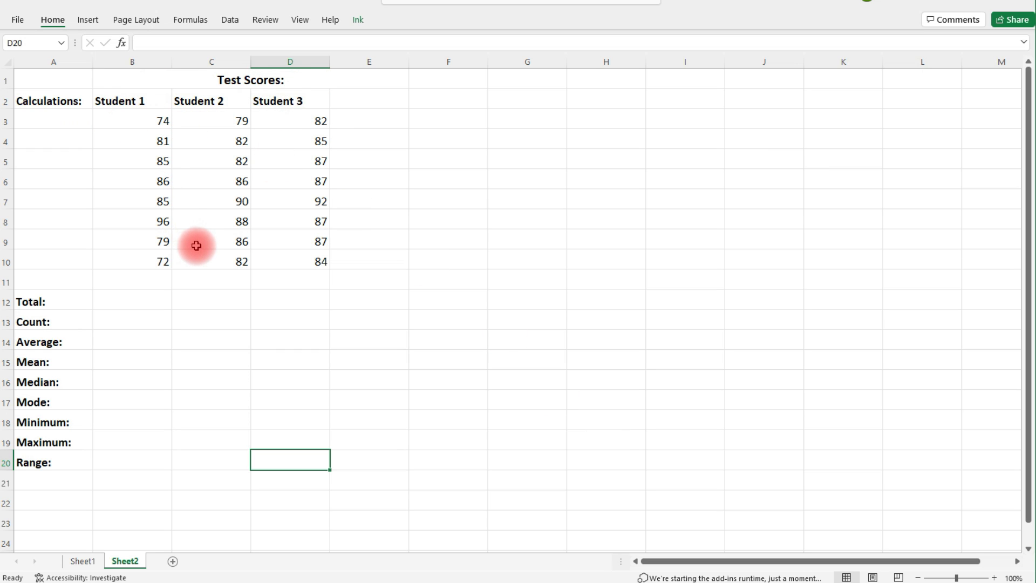
- Calculate Student 1's total in B12 with a SUM formula over the scores in B3:B10
{"action": "left_click", "coordinate": [135, 304]}
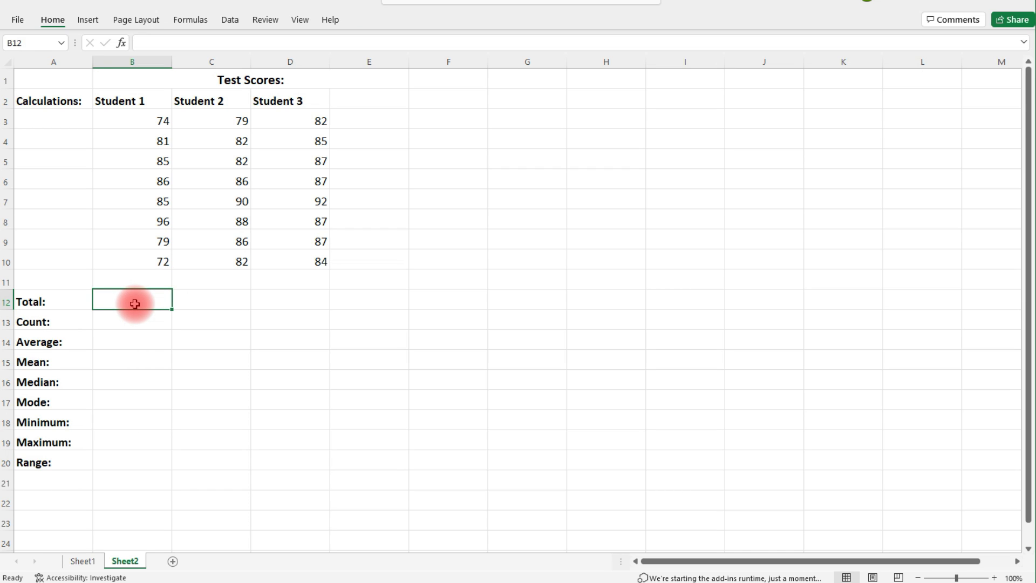
{"action": "type", "text": "="}
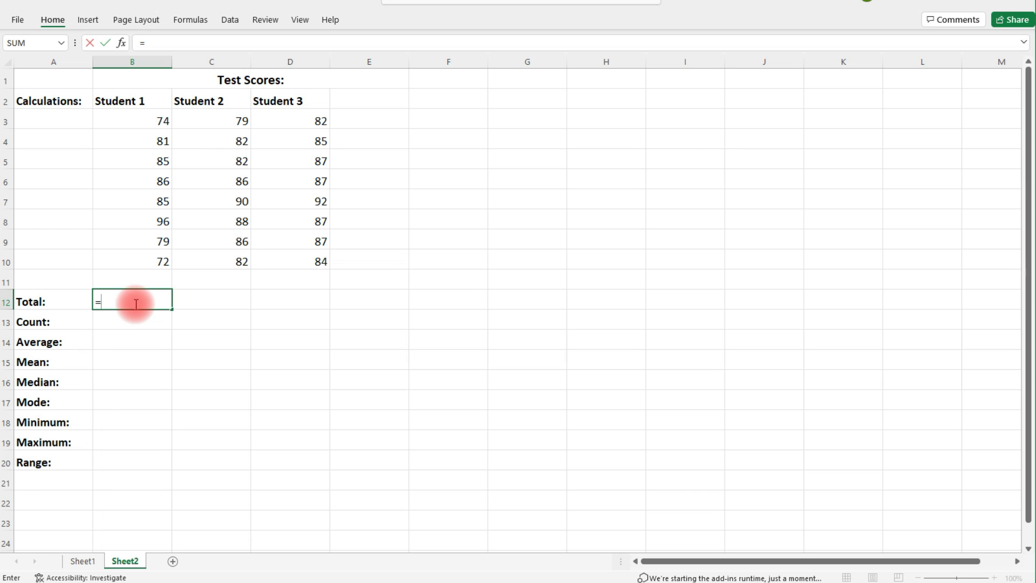
{"action": "type", "text": "sum"}
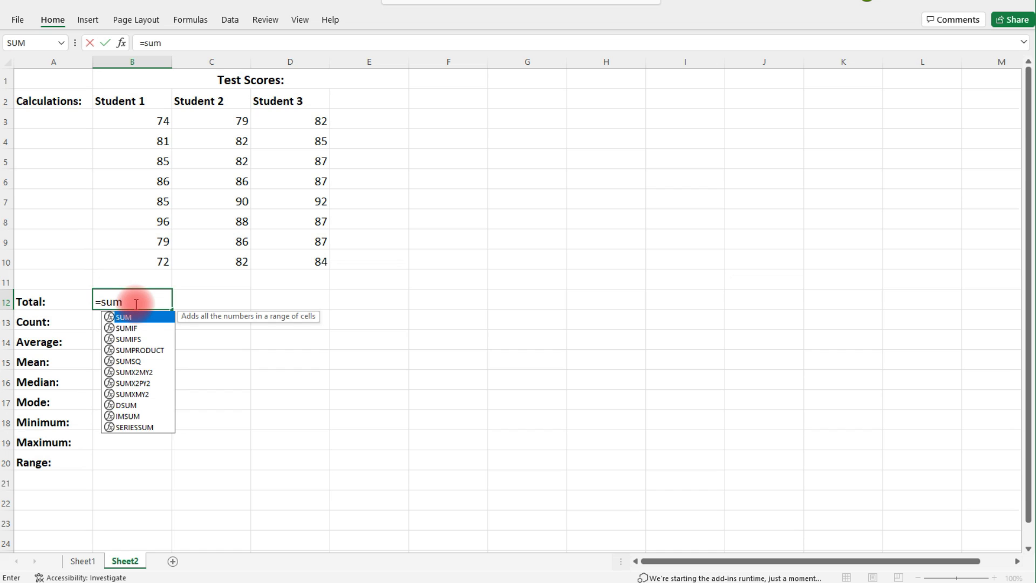
{"action": "type", "text": "("}
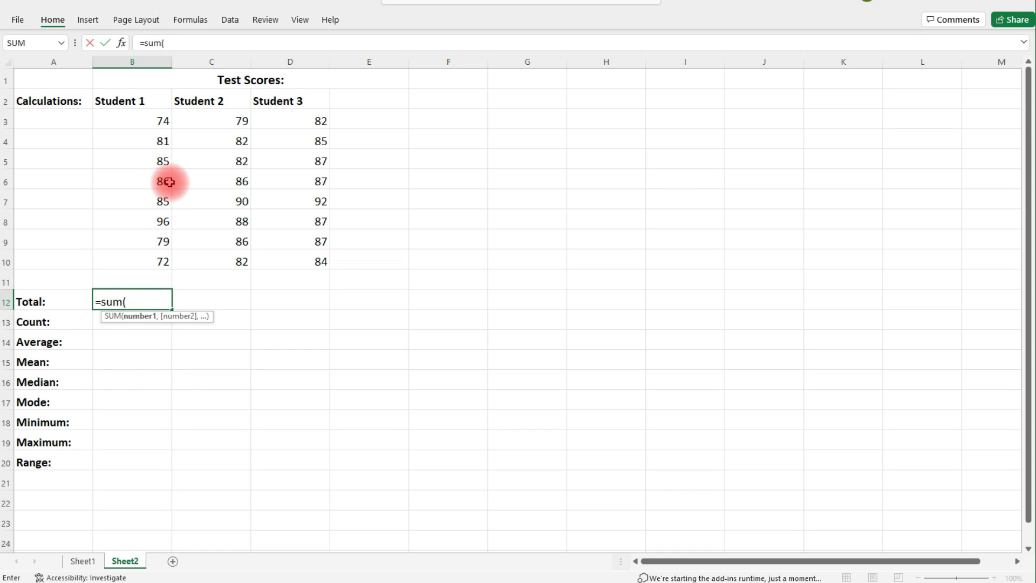
{"action": "left_click_drag", "start_coordinate": [160, 120], "coordinate": [162, 261]}
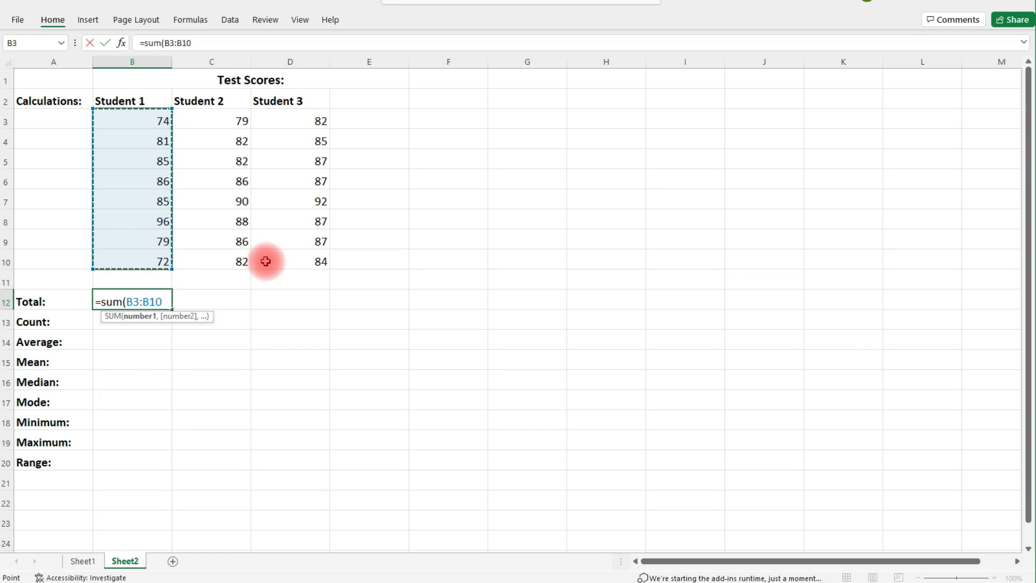
{"action": "type", "text": ")"}
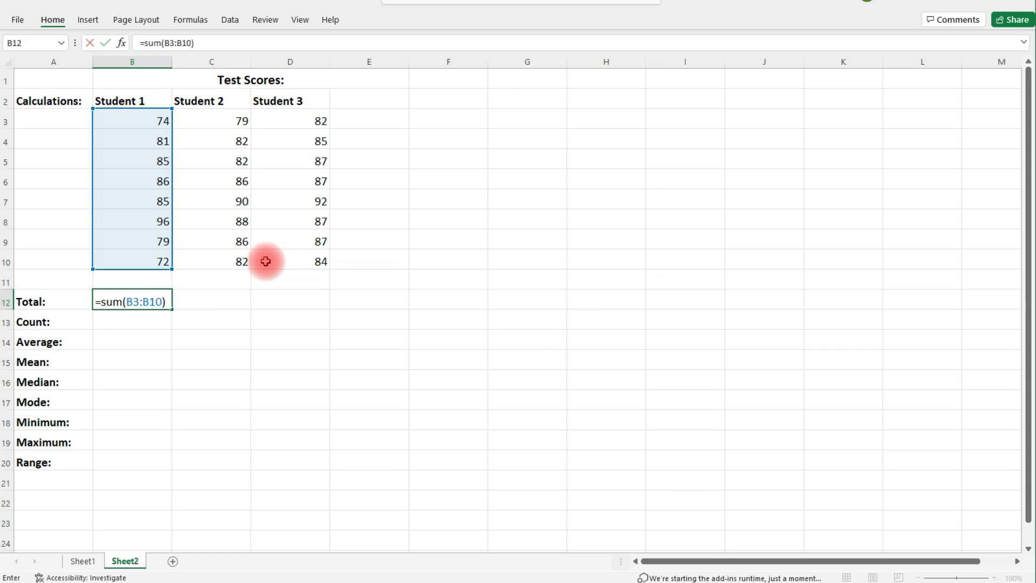
{"action": "key", "text": "Return"}
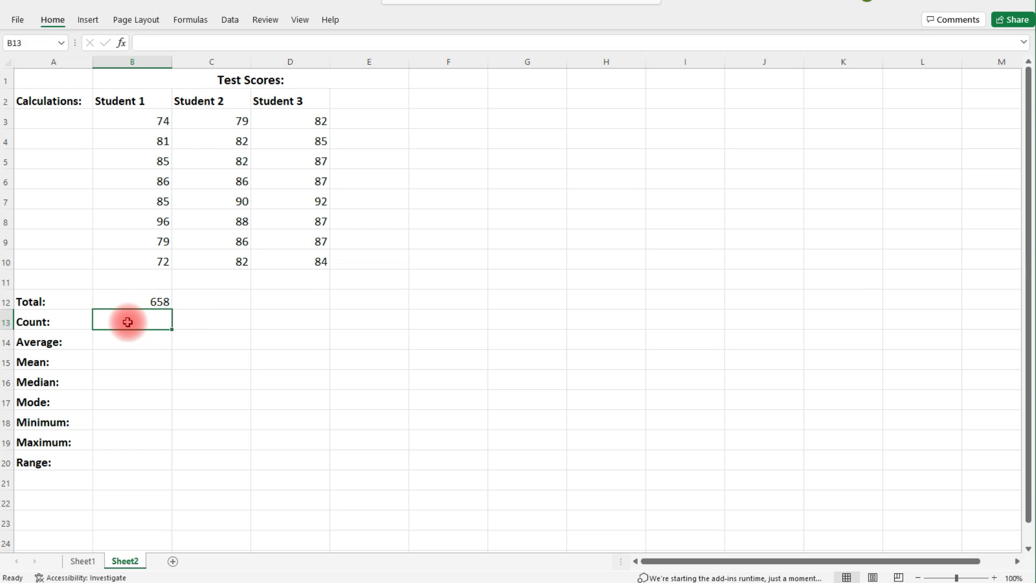
- Count Student 1's test scores in B13 with a COUNT formula over B3:B10
{"action": "left_click_drag", "start_coordinate": [141, 122], "coordinate": [147, 254]}
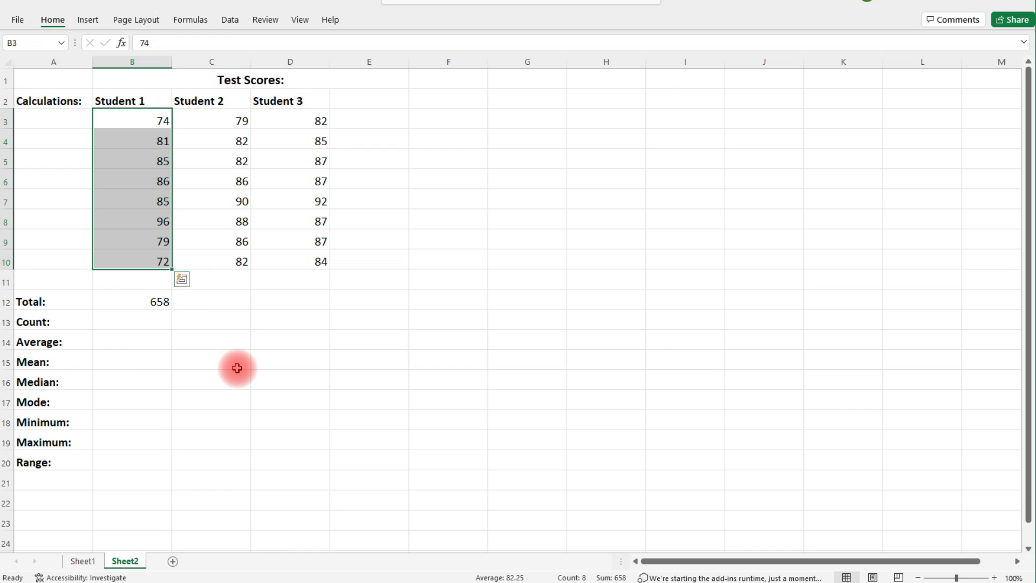
{"action": "left_click_drag", "start_coordinate": [157, 323], "coordinate": [159, 342]}
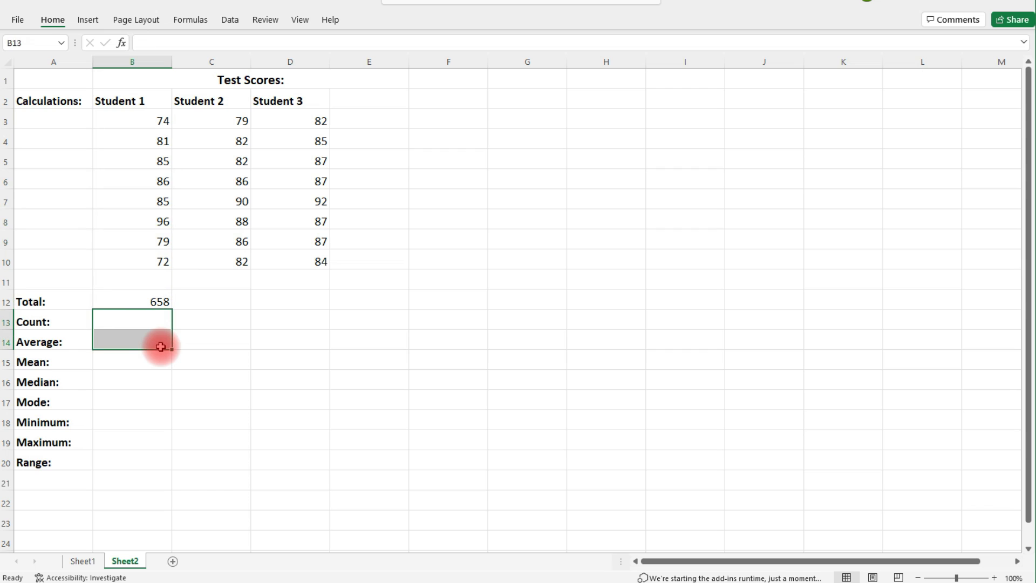
{"action": "left_click", "coordinate": [154, 324]}
{"action": "type", "text": "=cou"}
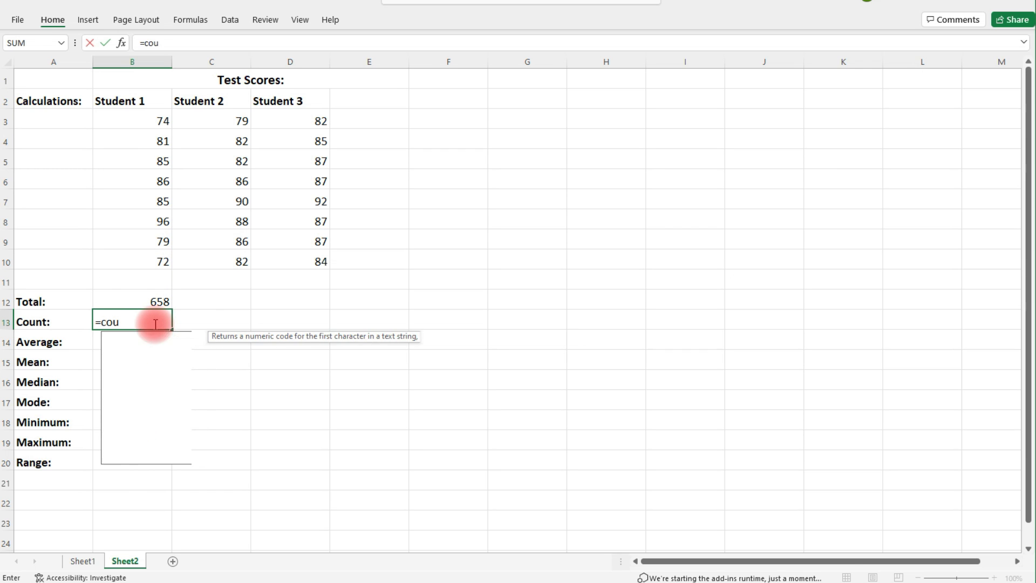
{"action": "type", "text": "nt("}
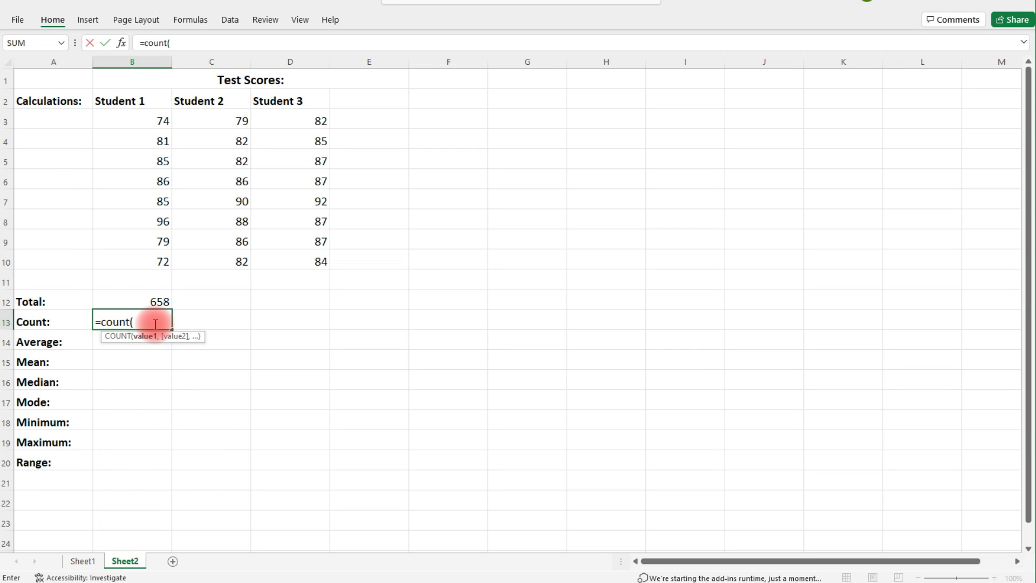
{"action": "left_click_drag", "start_coordinate": [140, 119], "coordinate": [139, 264]}
{"action": "type", "text": ")"}
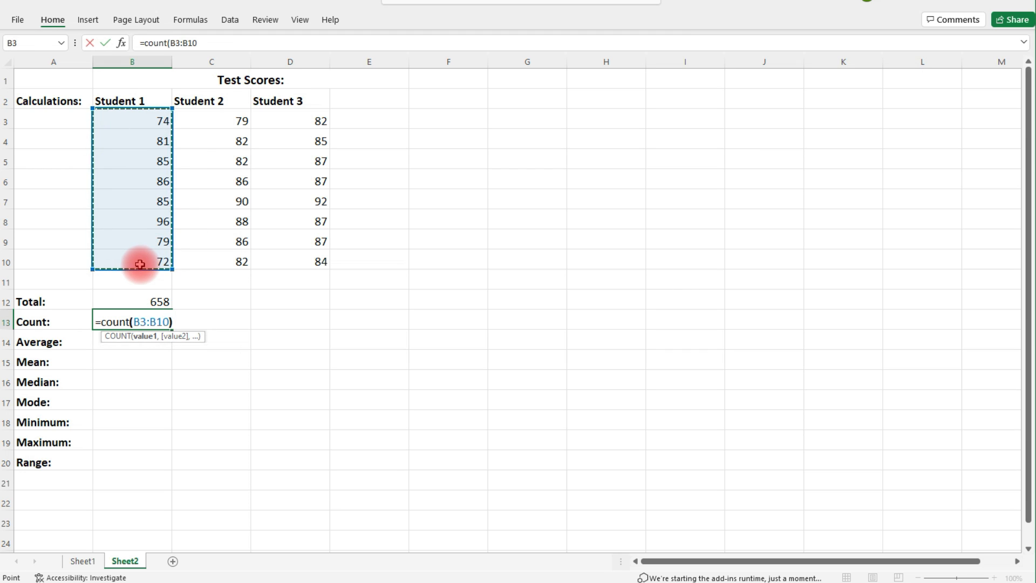
{"action": "key", "text": "Return"}
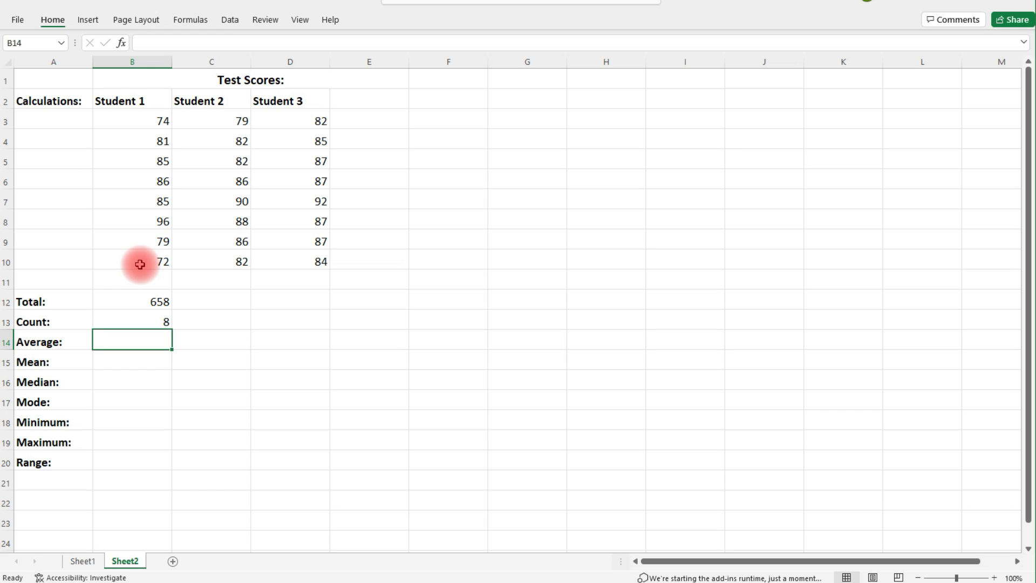
- Calculate Student 1's average in B14 by dividing the total by the count, using =B12/B13
{"action": "type", "text": "="}
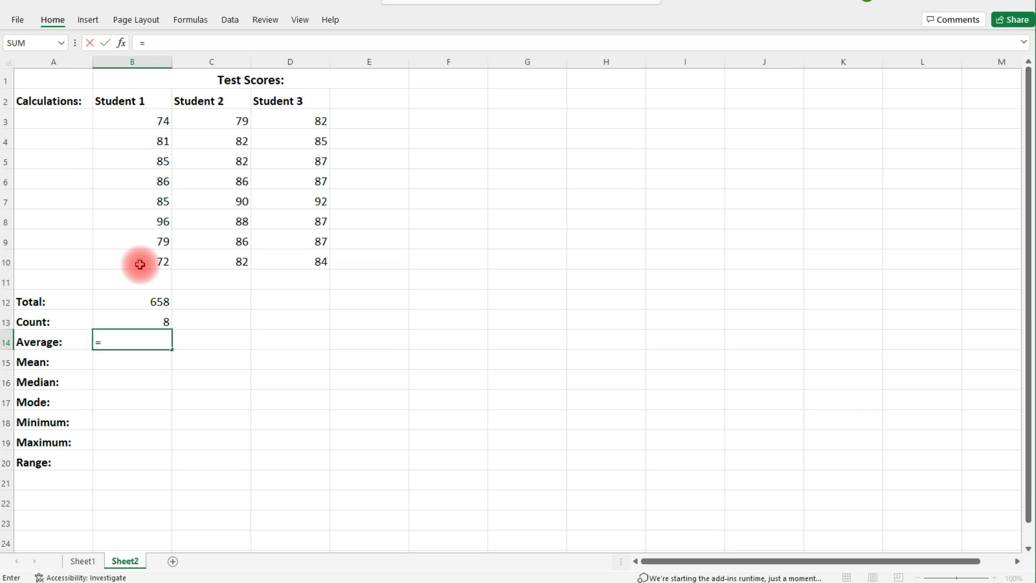
{"action": "left_click", "coordinate": [152, 298]}
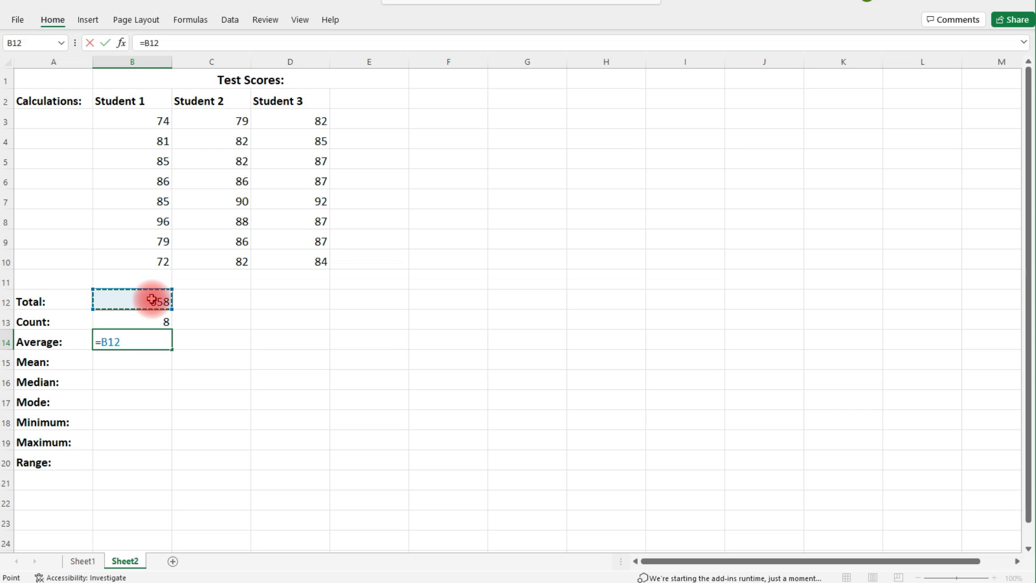
{"action": "type", "text": "/"}
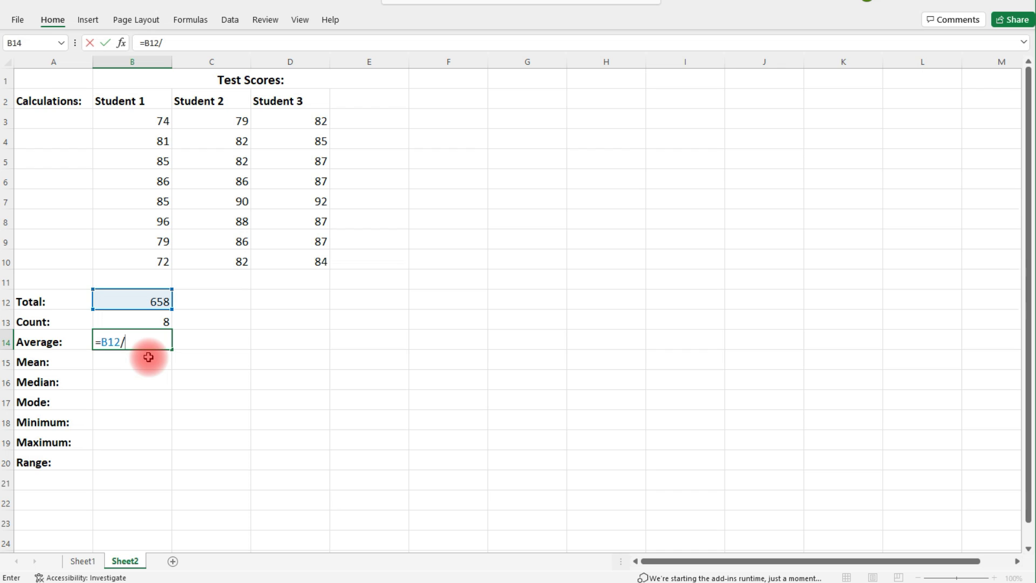
{"action": "left_click", "coordinate": [155, 322]}
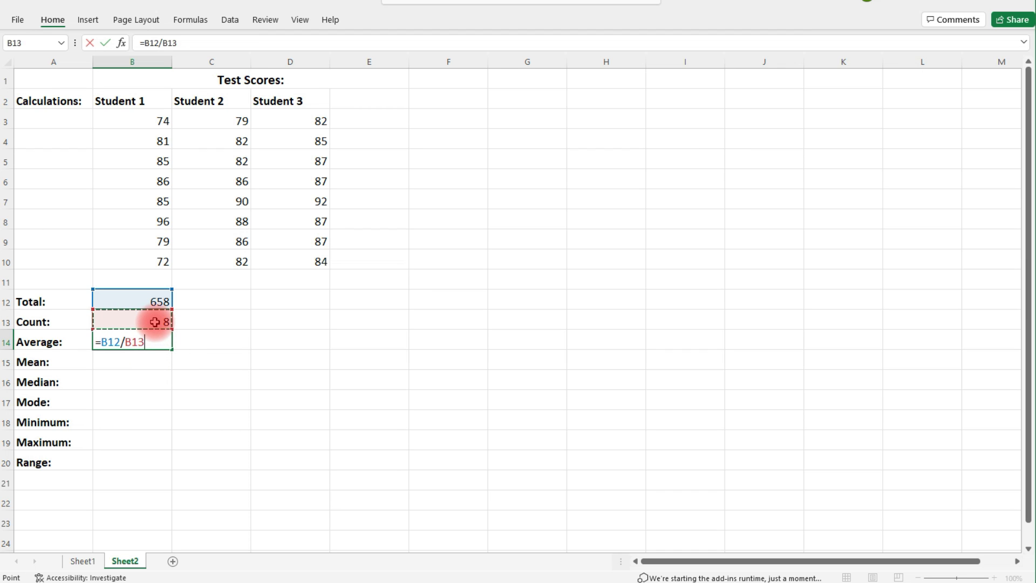
{"action": "key", "text": "Return"}
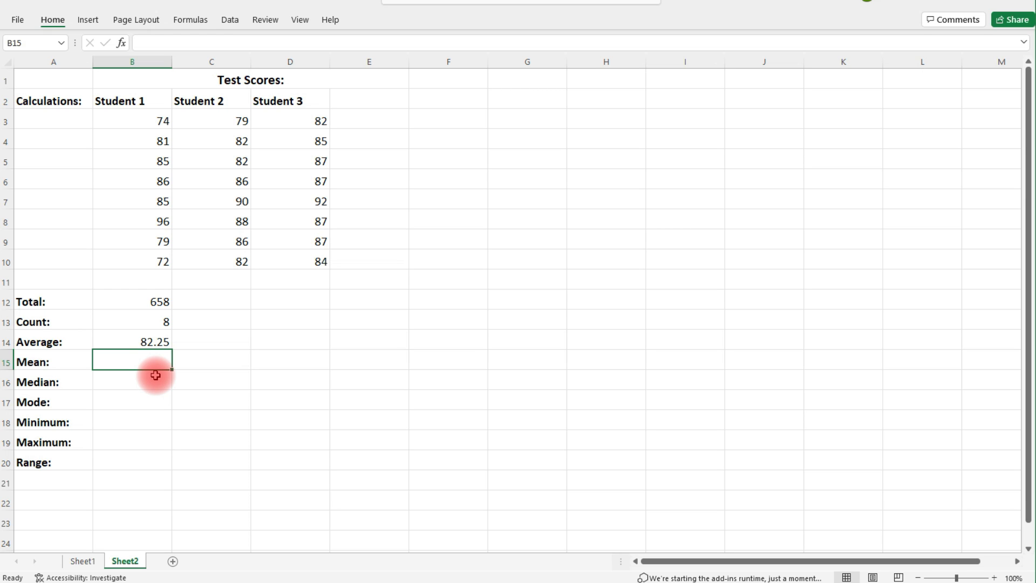
- Calculate Student 1's mean in B15 with an AVERAGE formula over B3:B10
{"action": "type", "text": "=me"}
{"action": "key", "text": "BackSpace"}
{"action": "key", "text": "BackSpace"}
{"action": "type", "text": "average"}
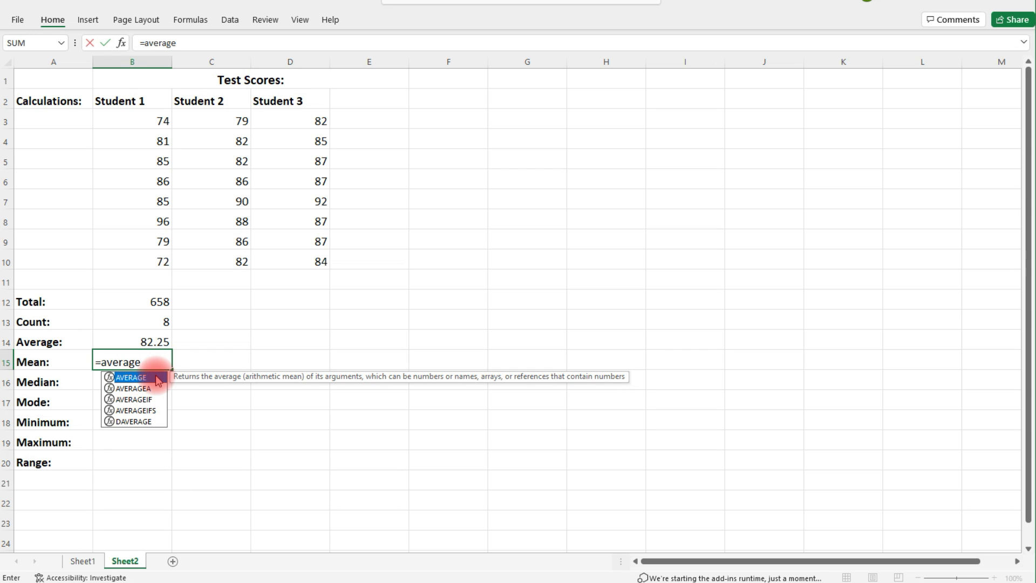
{"action": "type", "text": "("}
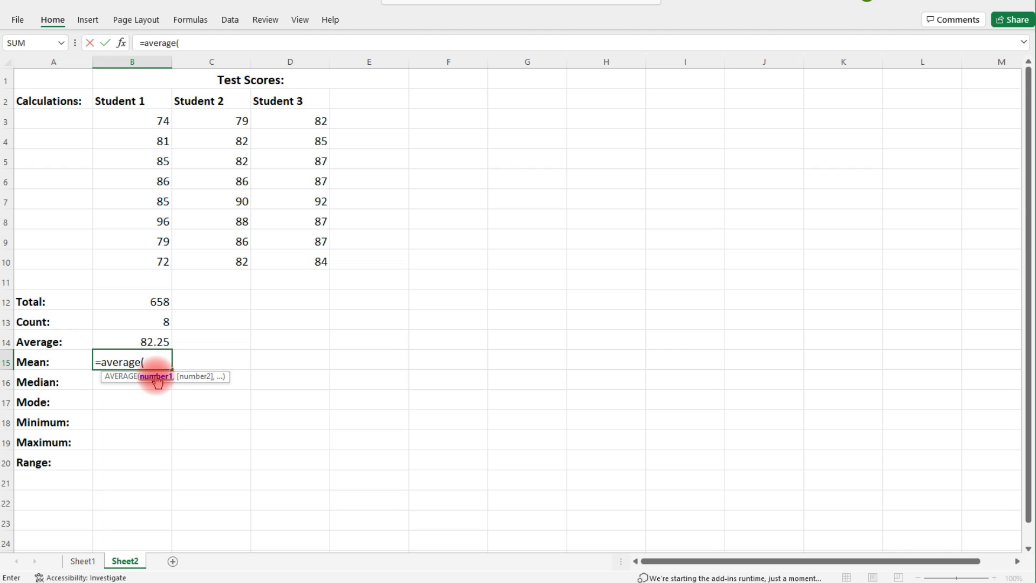
{"action": "left_click_drag", "start_coordinate": [133, 120], "coordinate": [147, 262]}
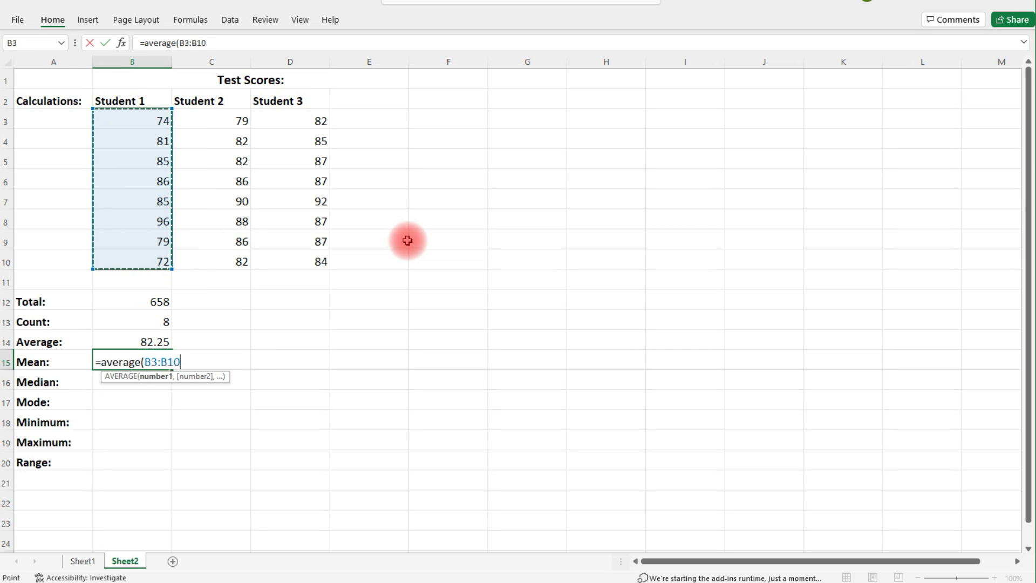
{"action": "key", "text": "Return"}
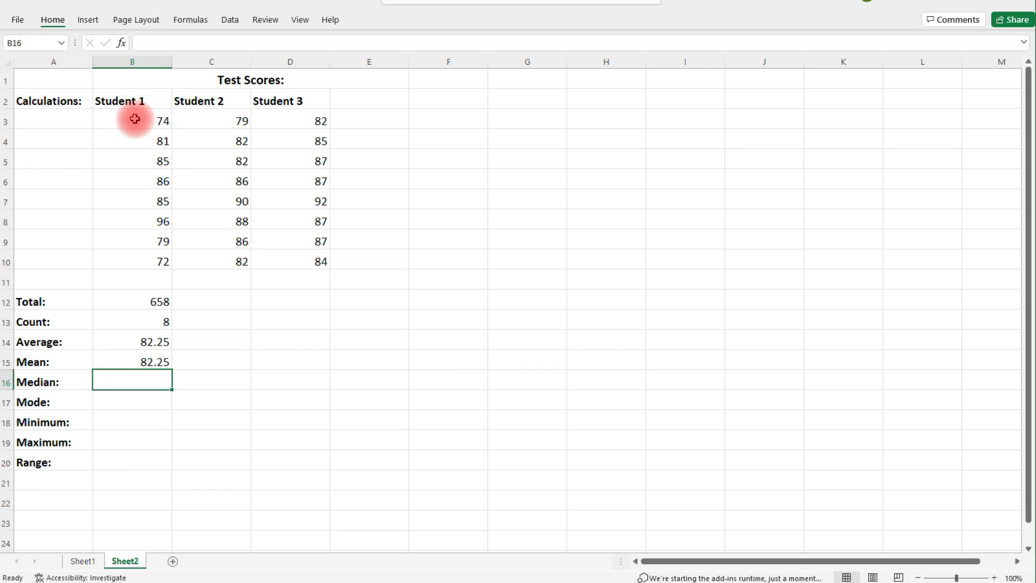
- Start listing Student 1's scores in ascending order in row 22, entering 72, 74, 79 and 81 in A22:D22
{"action": "left_click_drag", "start_coordinate": [135, 118], "coordinate": [126, 261]}
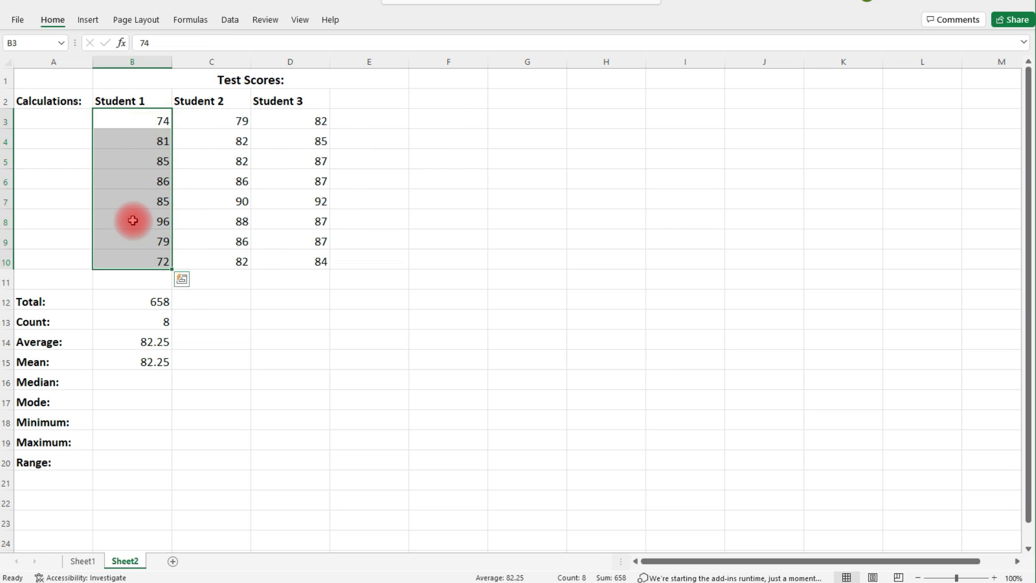
{"action": "left_click", "coordinate": [74, 501]}
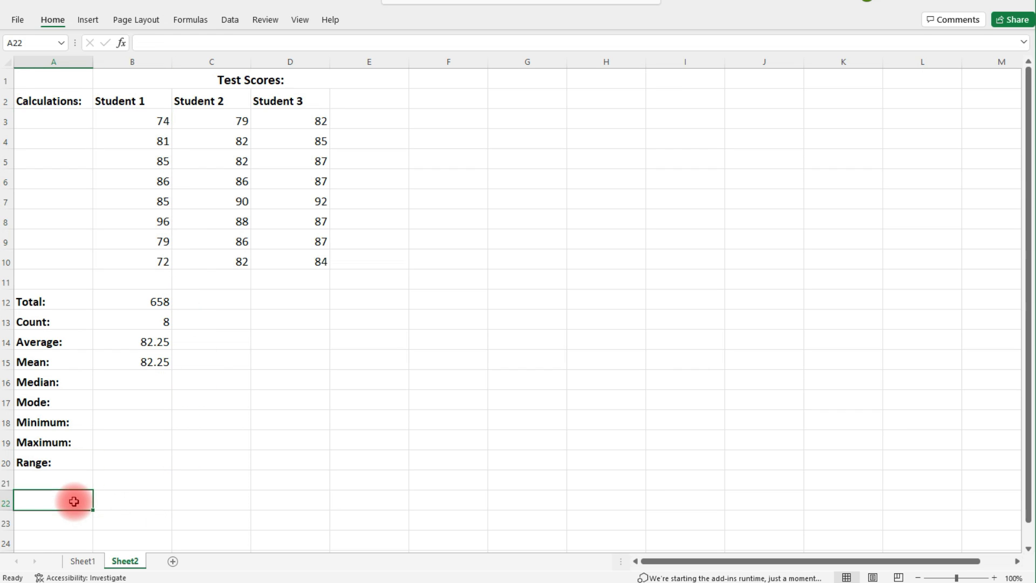
{"action": "type", "text": "72"}
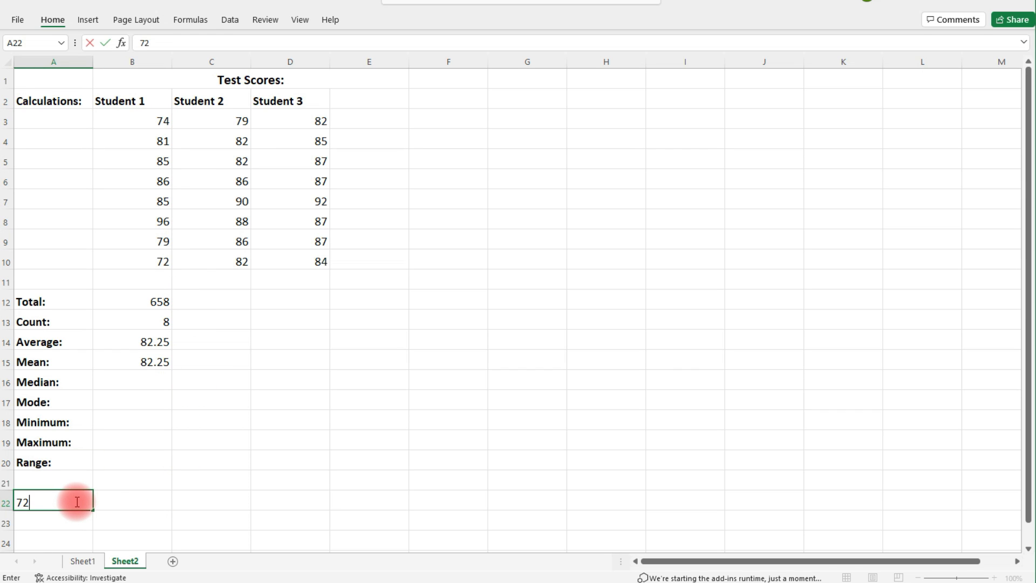
{"action": "left_click", "coordinate": [136, 499]}
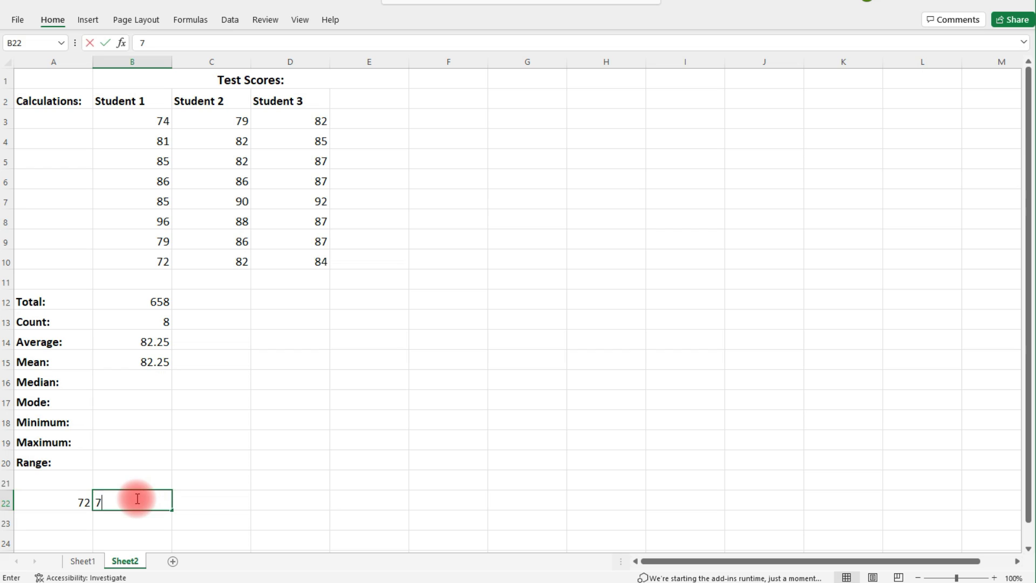
{"action": "type", "text": "74"}
{"action": "left_click", "coordinate": [215, 503]}
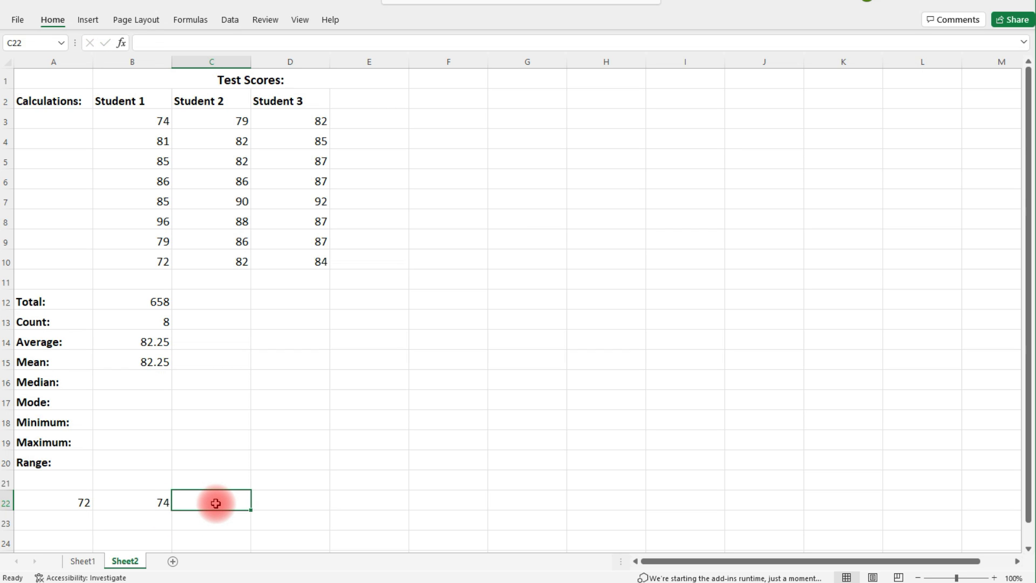
{"action": "type", "text": "79"}
{"action": "left_click", "coordinate": [290, 503]}
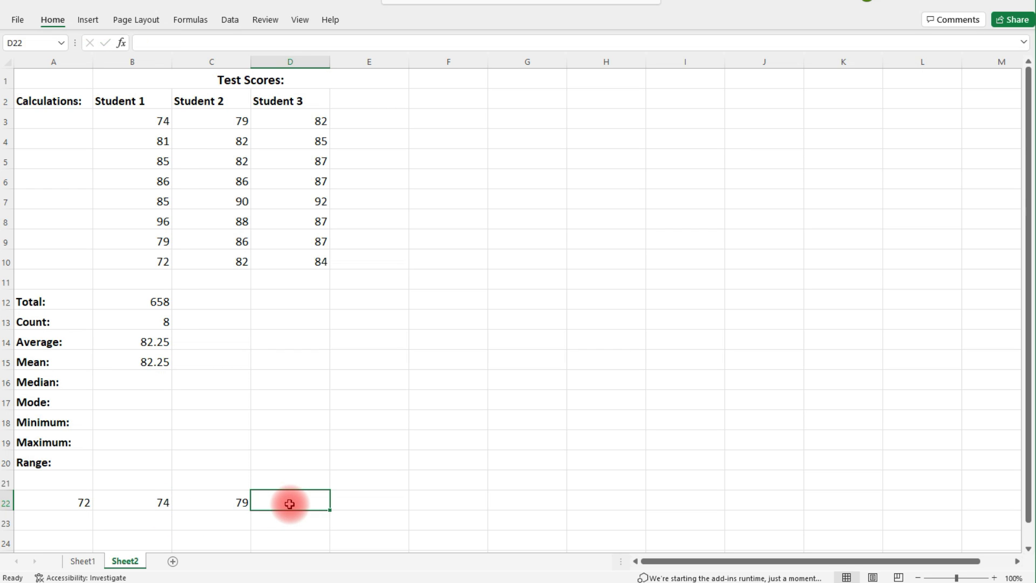
{"action": "type", "text": "81"}
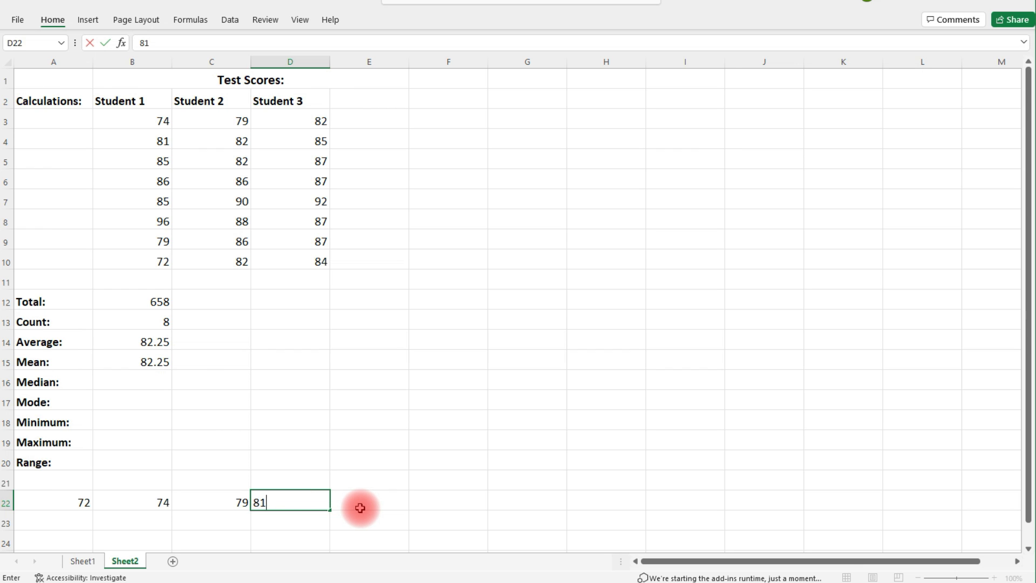
- Complete the ascending score list in row 22 with 85, 85, 86 and 96 in E22:H22
{"action": "left_click", "coordinate": [361, 506]}
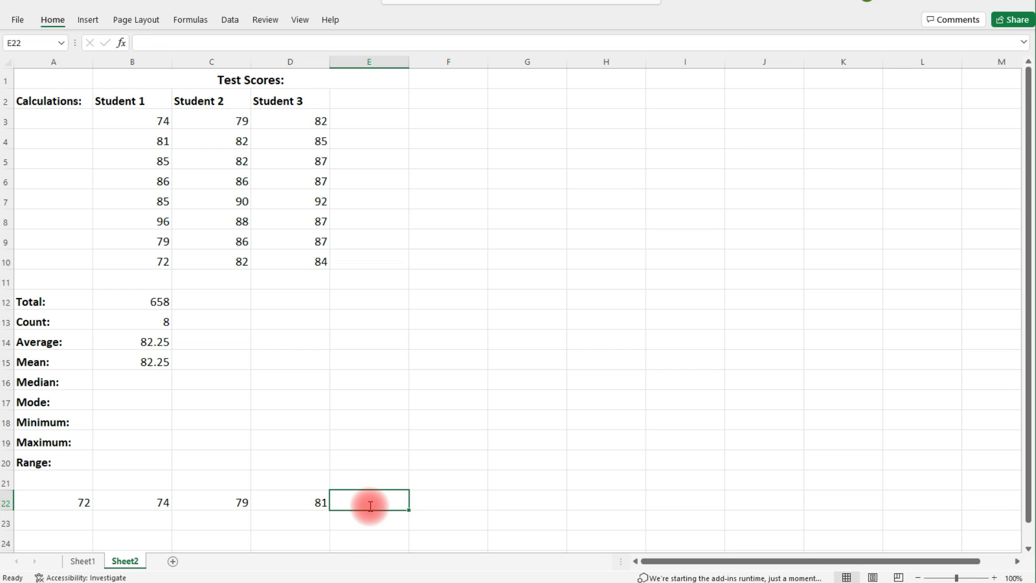
{"action": "type", "text": "85"}
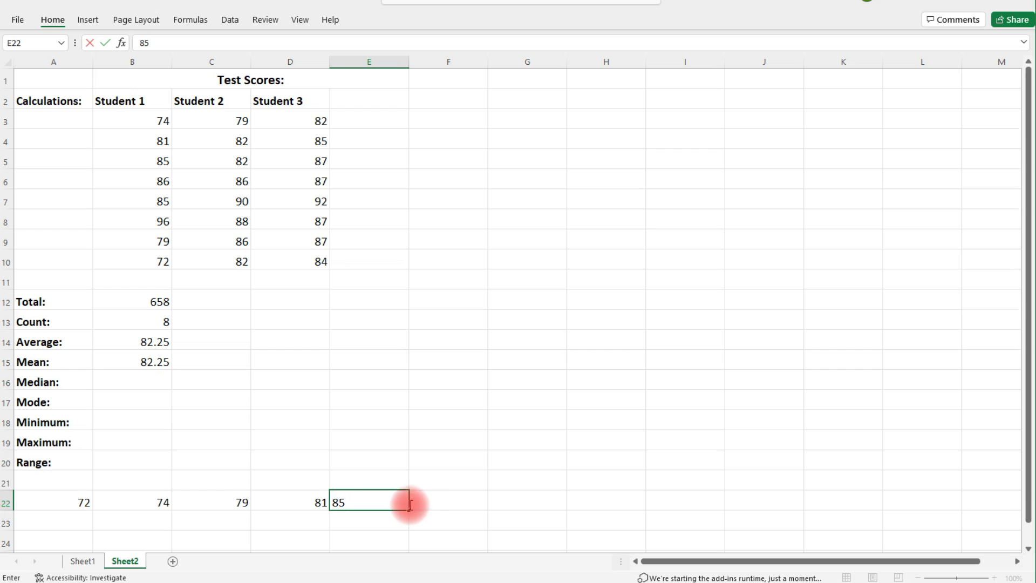
{"action": "left_click", "coordinate": [456, 501]}
{"action": "type", "text": "86"}
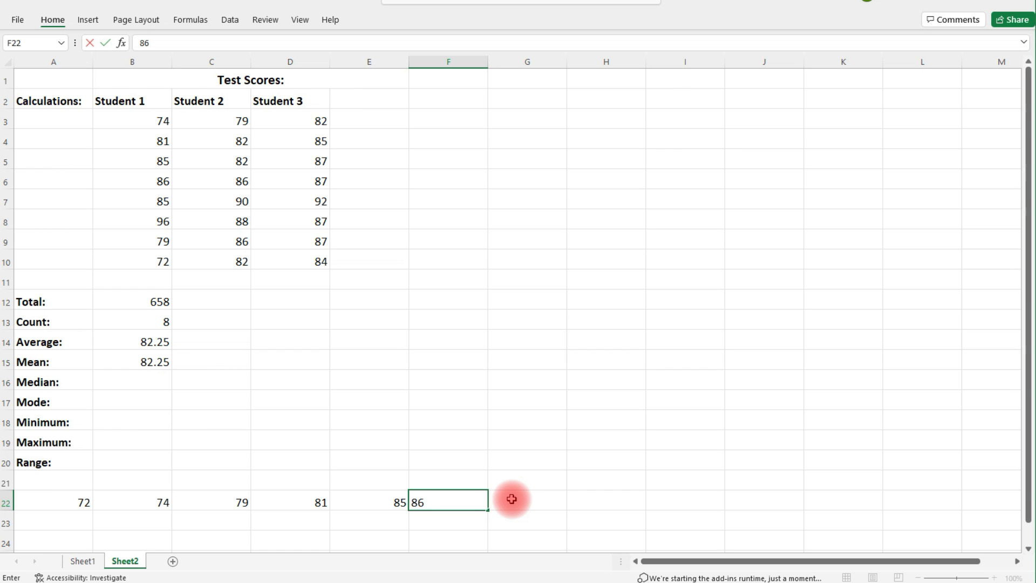
{"action": "key", "text": "BackSpace"}
{"action": "type", "text": "5"}
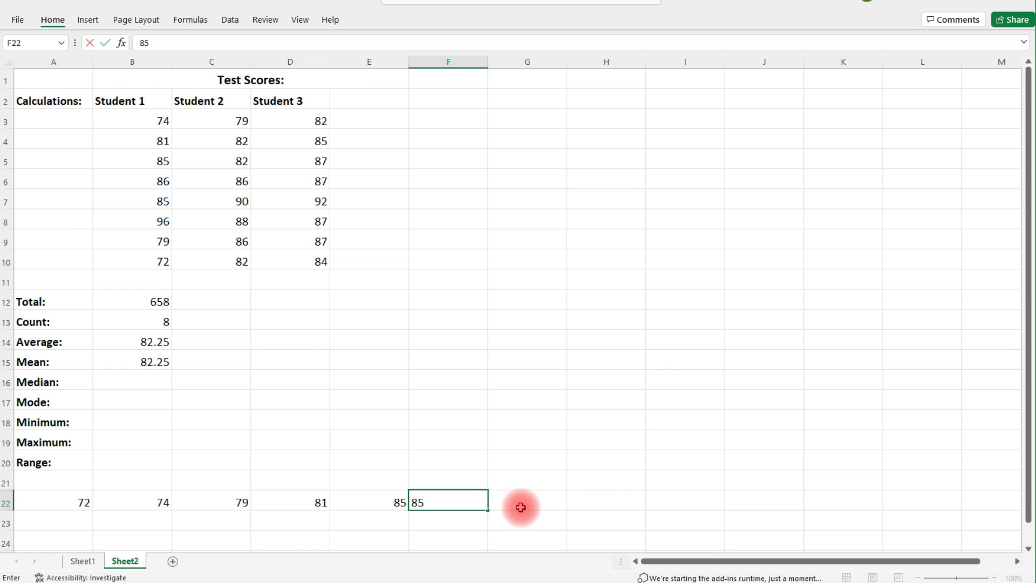
{"action": "left_click", "coordinate": [521, 507]}
{"action": "type", "text": "86"}
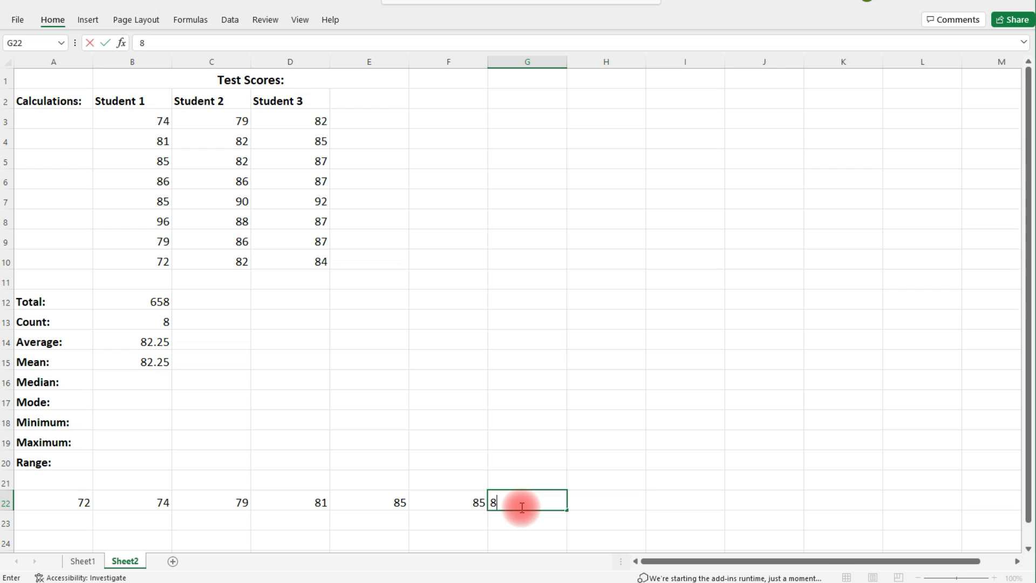
{"action": "left_click", "coordinate": [587, 503]}
{"action": "type", "text": "96"}
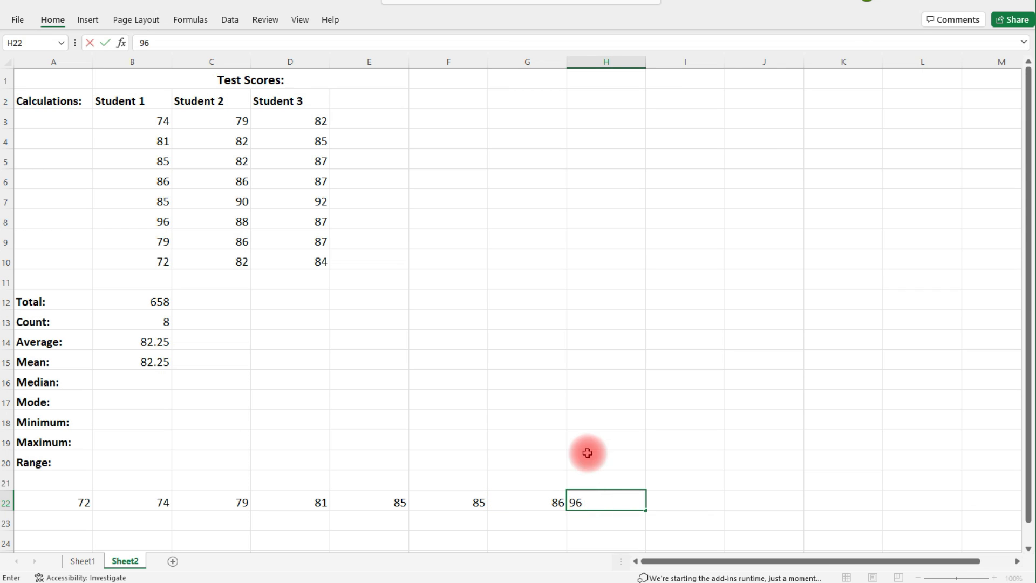
- Calculate Student 1's median in B16 with a MEDIAN formula over the scores in B3:B10
{"action": "left_click", "coordinate": [580, 400]}
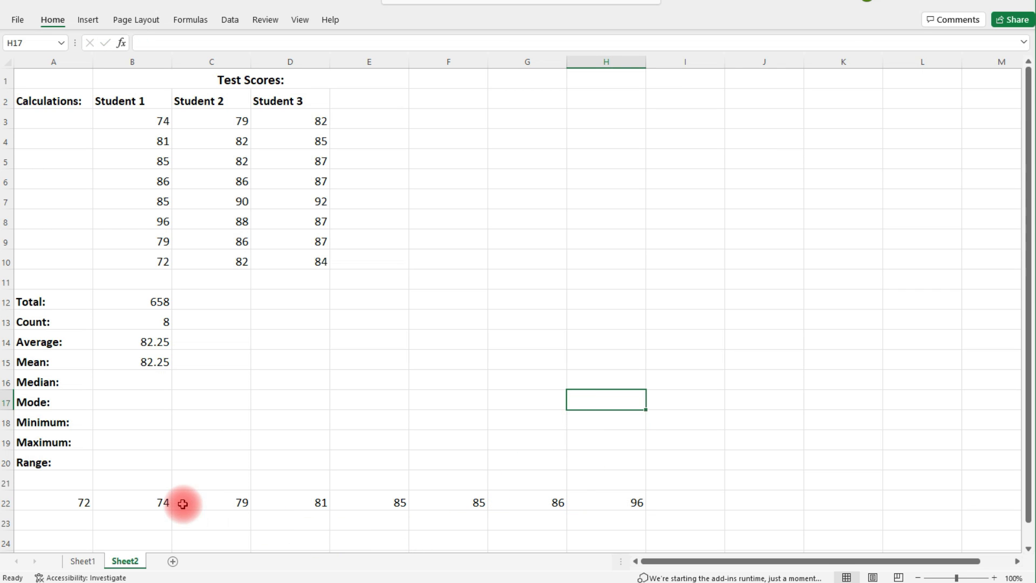
{"action": "left_click_drag", "start_coordinate": [307, 496], "coordinate": [384, 503]}
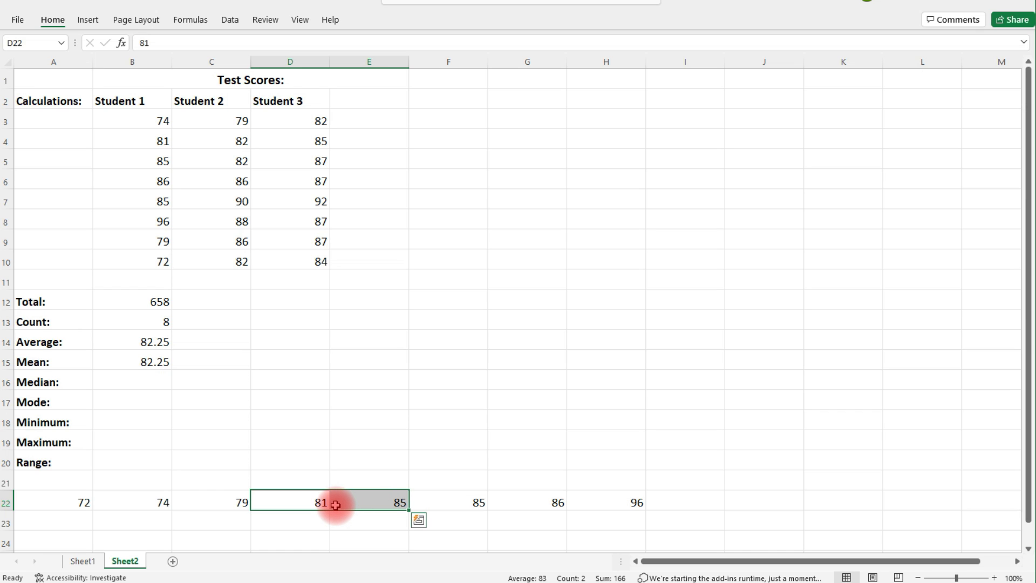
{"action": "left_click", "coordinate": [118, 381]}
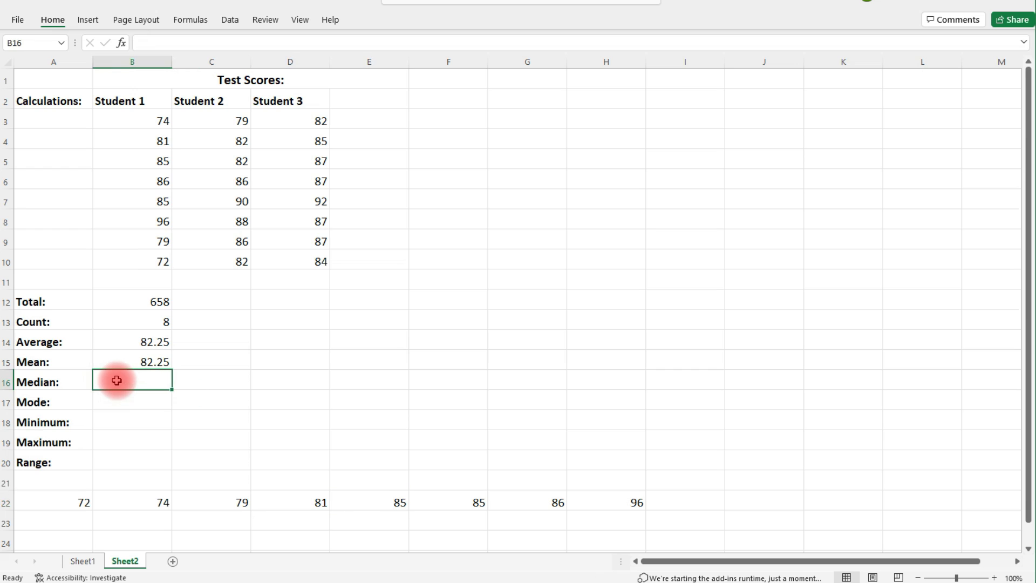
{"action": "type", "text": "="}
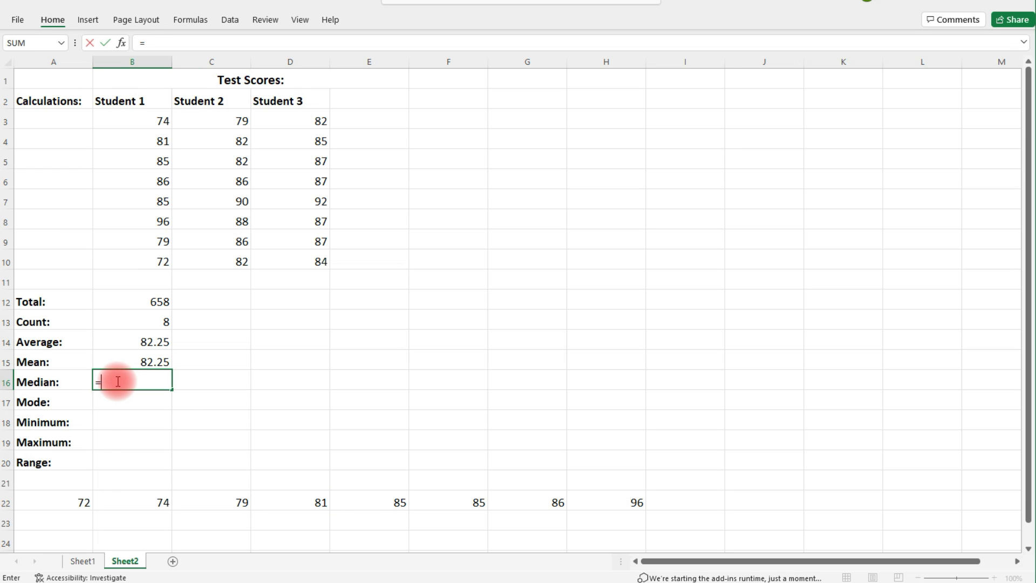
{"action": "type", "text": "median("}
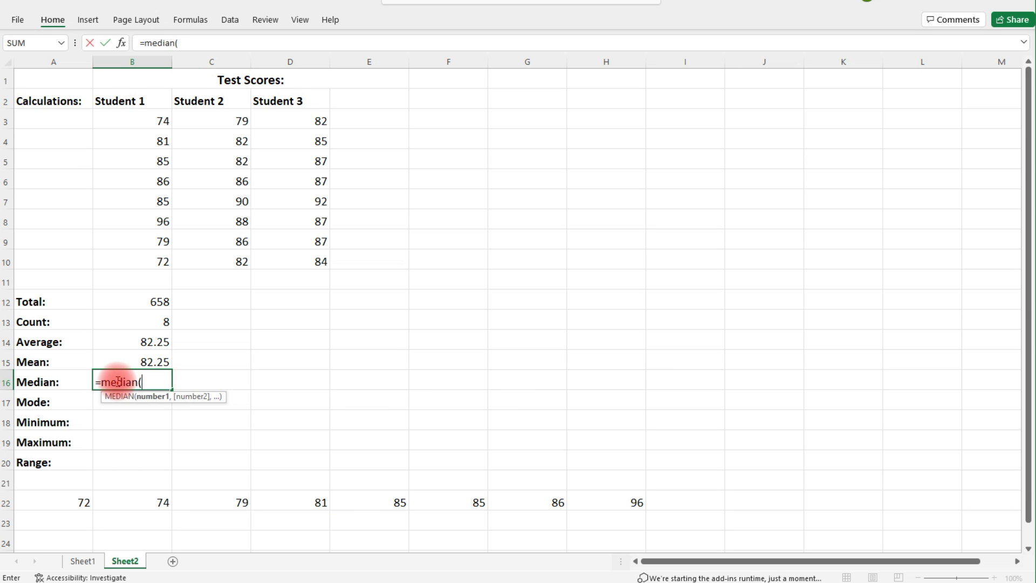
{"action": "left_click_drag", "start_coordinate": [140, 124], "coordinate": [144, 257]}
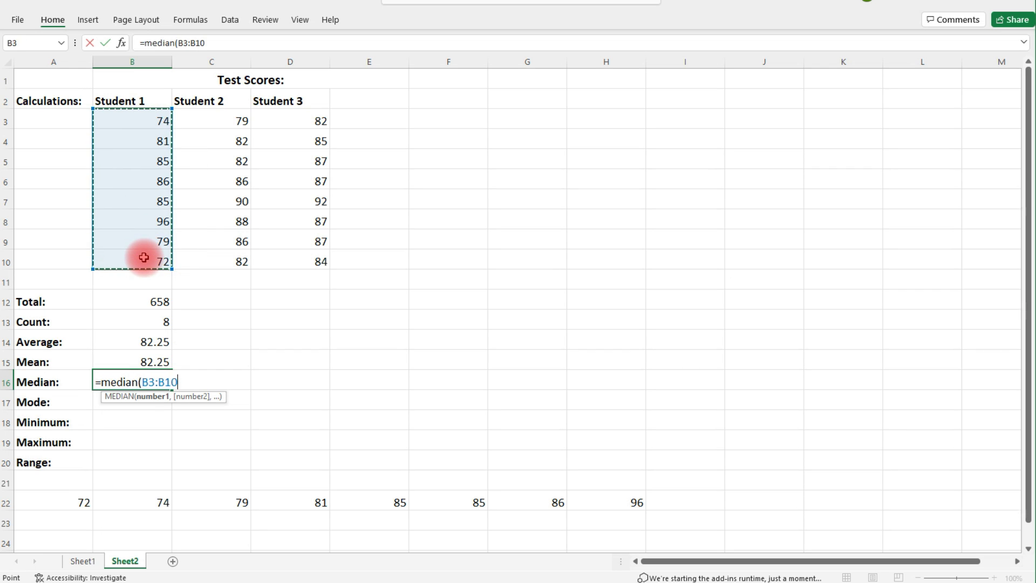
{"action": "type", "text": ")"}
{"action": "key", "text": "Return"}
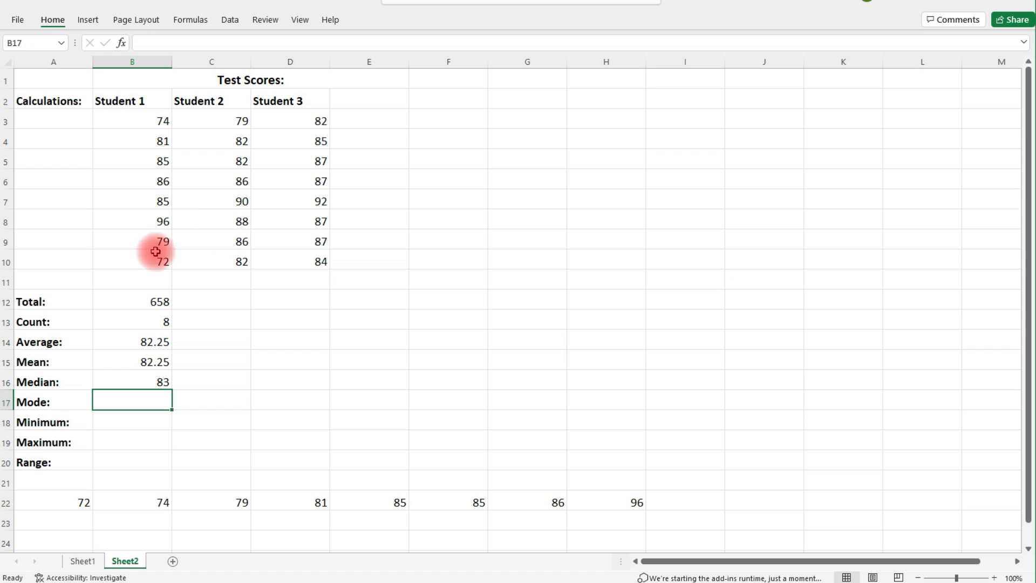
- Start listing Student 2's scores in ascending order in row 23, entering 79, 82, 82 and 82 in A23:D23
{"action": "left_click_drag", "start_coordinate": [240, 125], "coordinate": [268, 256]}
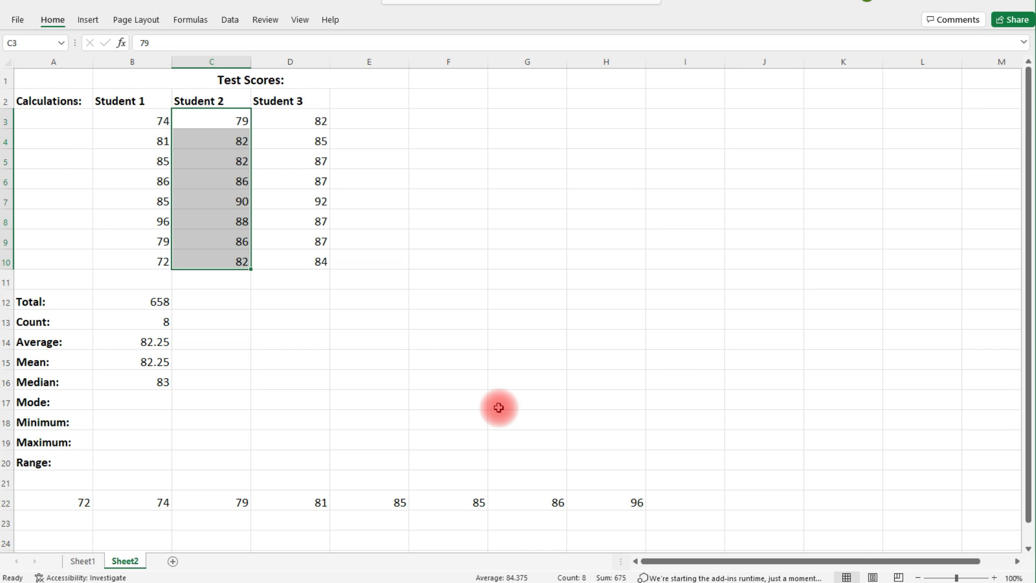
{"action": "left_click", "coordinate": [71, 523]}
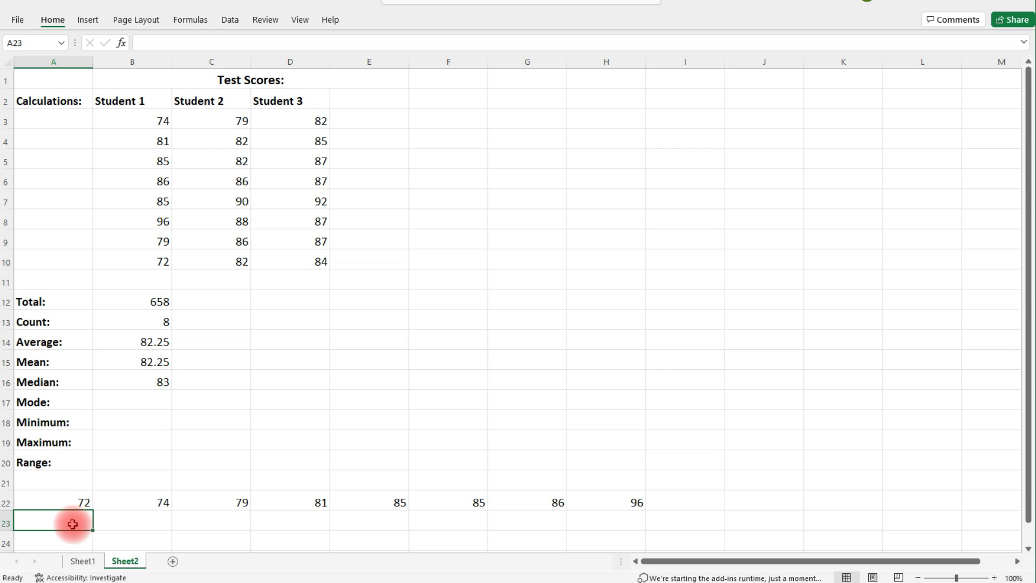
{"action": "type", "text": "79"}
{"action": "left_click", "coordinate": [136, 524]}
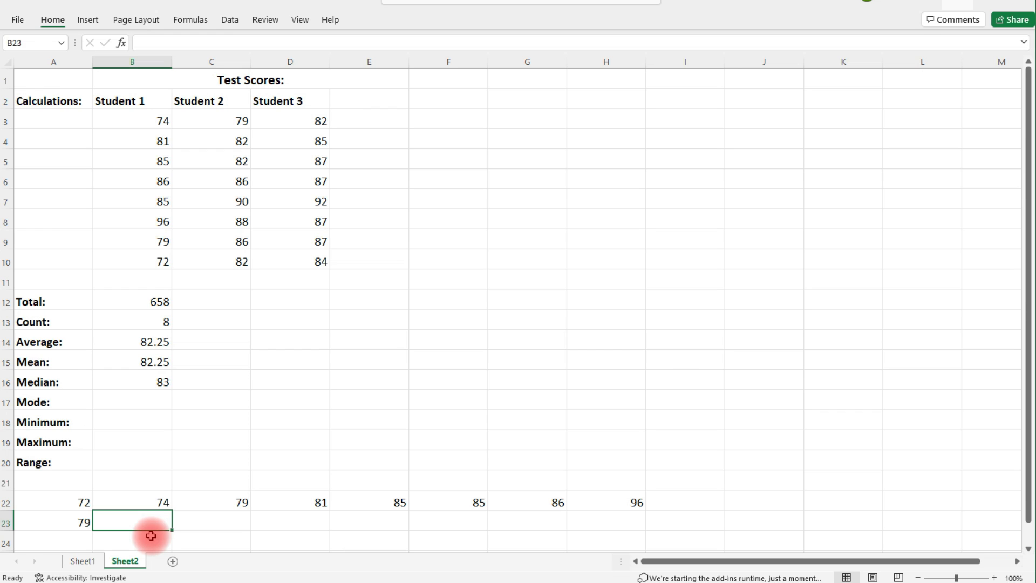
{"action": "type", "text": "82"}
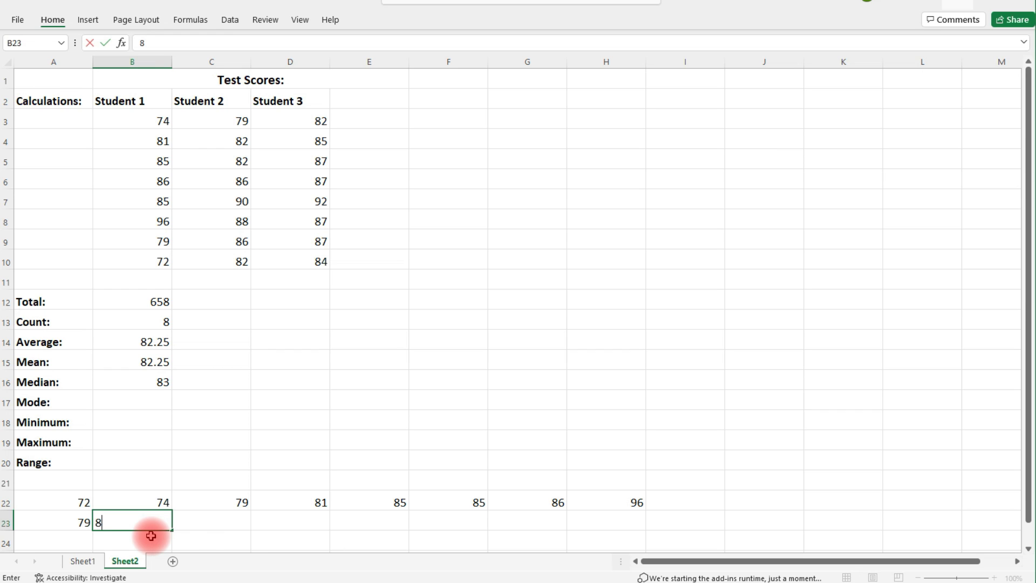
{"action": "left_click", "coordinate": [214, 515]}
{"action": "type", "text": "82"}
{"action": "left_click", "coordinate": [313, 526]}
{"action": "type", "text": "82"}
- Complete Student 2's ascending score list in row 23 with 86, 86, 88 and 90 in E23:H23
{"action": "left_click", "coordinate": [376, 523]}
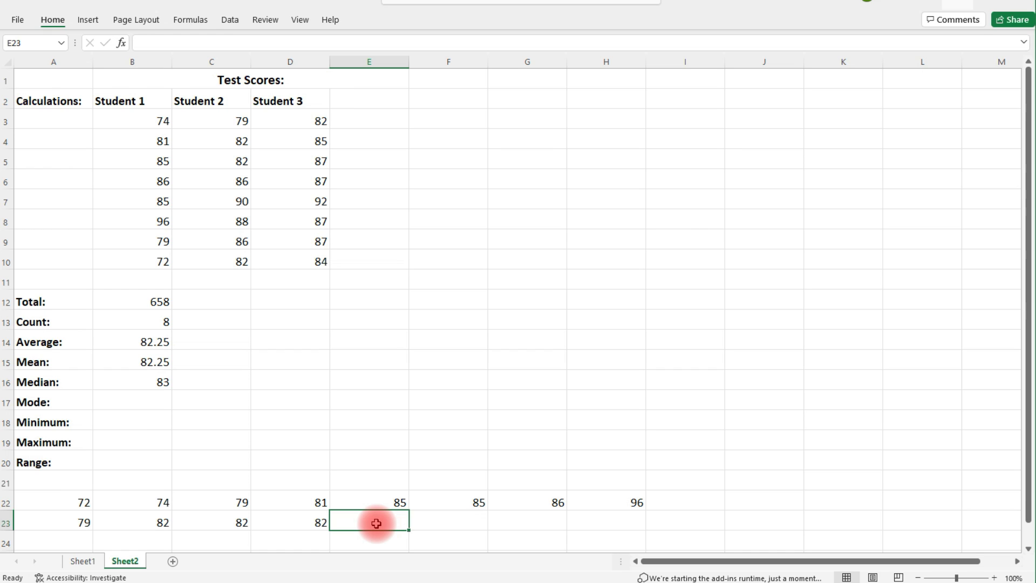
{"action": "type", "text": "86"}
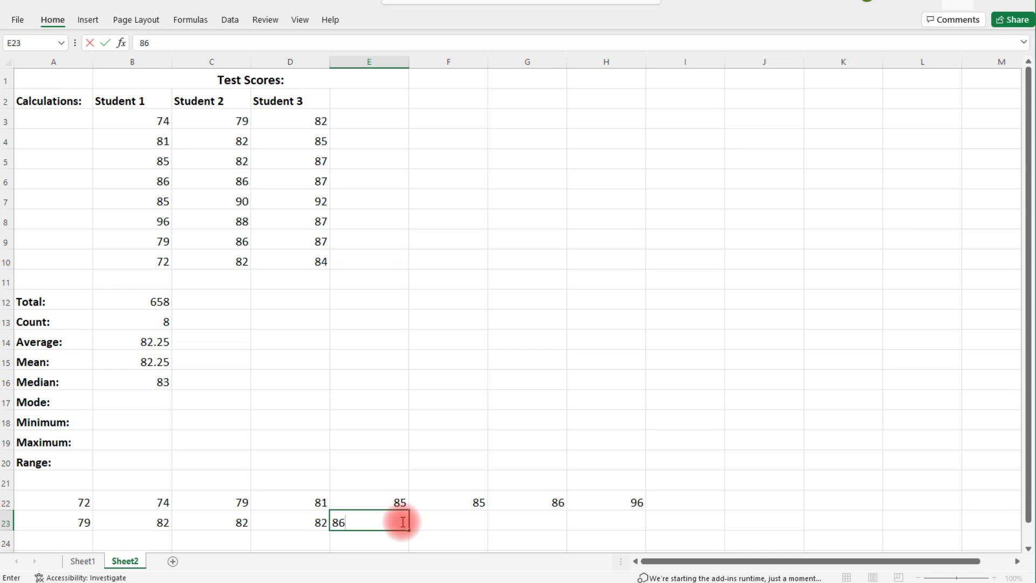
{"action": "left_click", "coordinate": [447, 522]}
{"action": "type", "text": "86"}
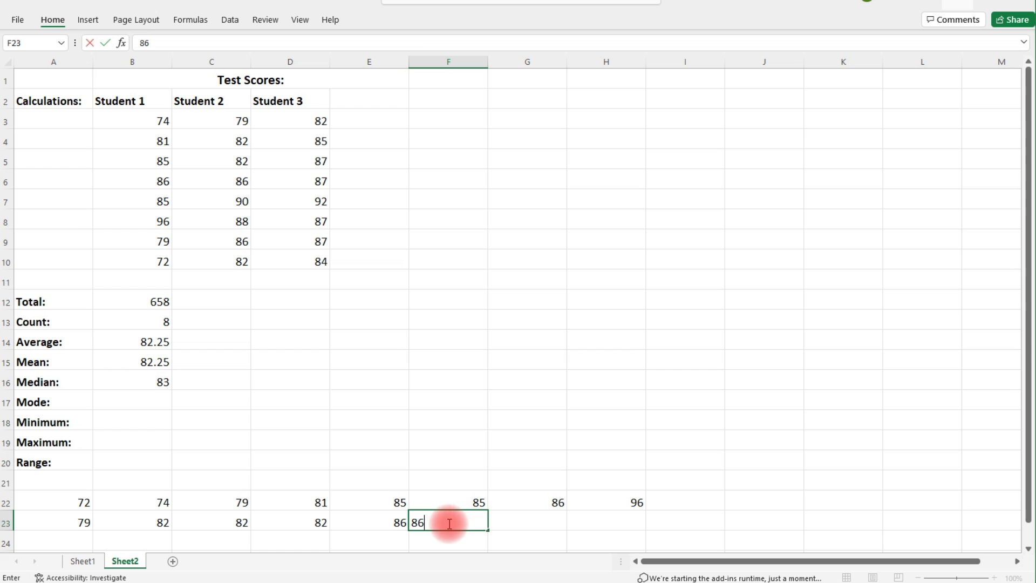
{"action": "double_click", "coordinate": [521, 523]}
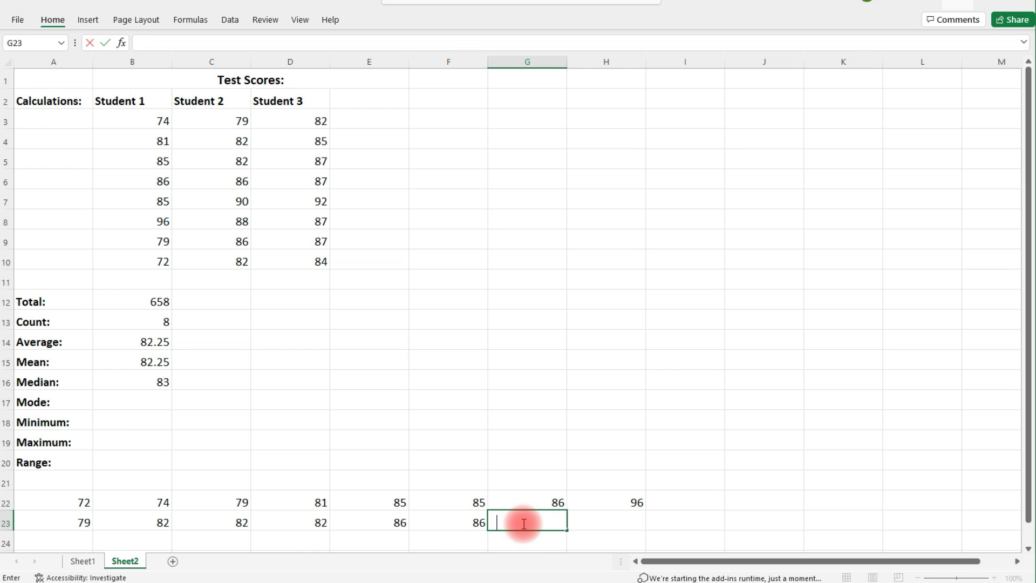
{"action": "type", "text": "88"}
{"action": "left_click", "coordinate": [608, 520]}
{"action": "type", "text": "90"}
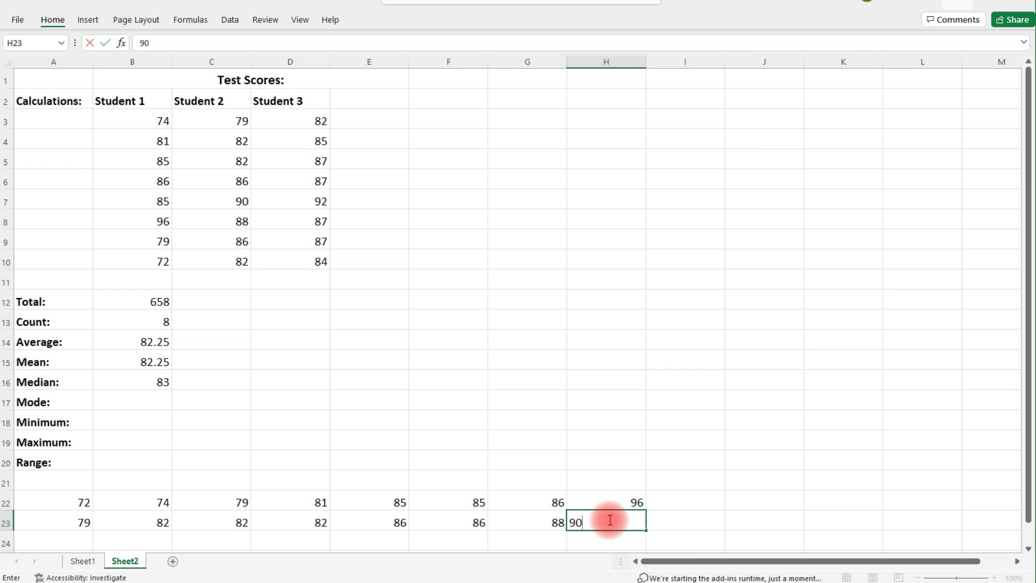
{"action": "left_click", "coordinate": [596, 446]}
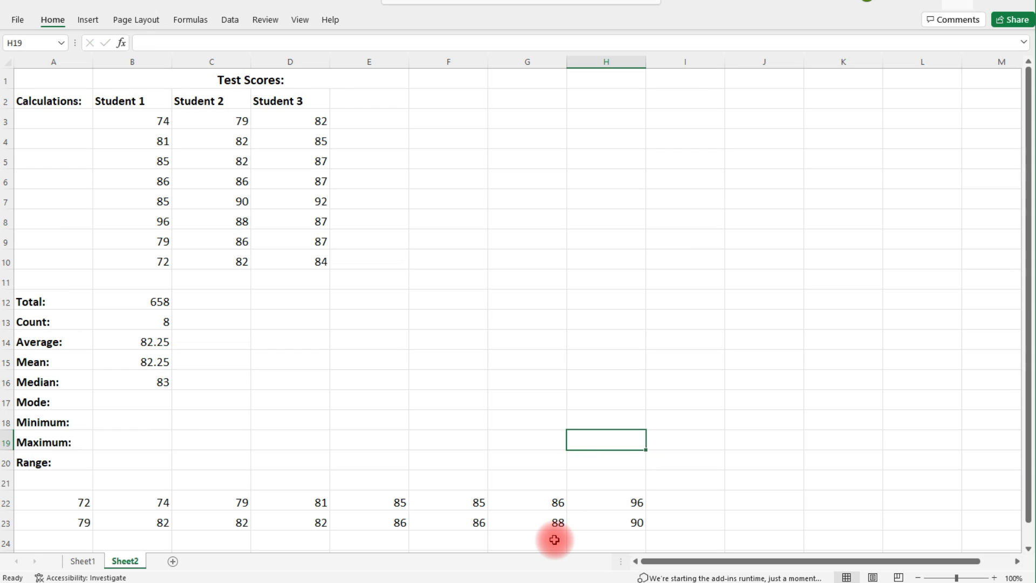
- Calculate Student 2's median in C16 with a MEDIAN formula over the scores in C3:C10
{"action": "left_click_drag", "start_coordinate": [294, 522], "coordinate": [371, 523]}
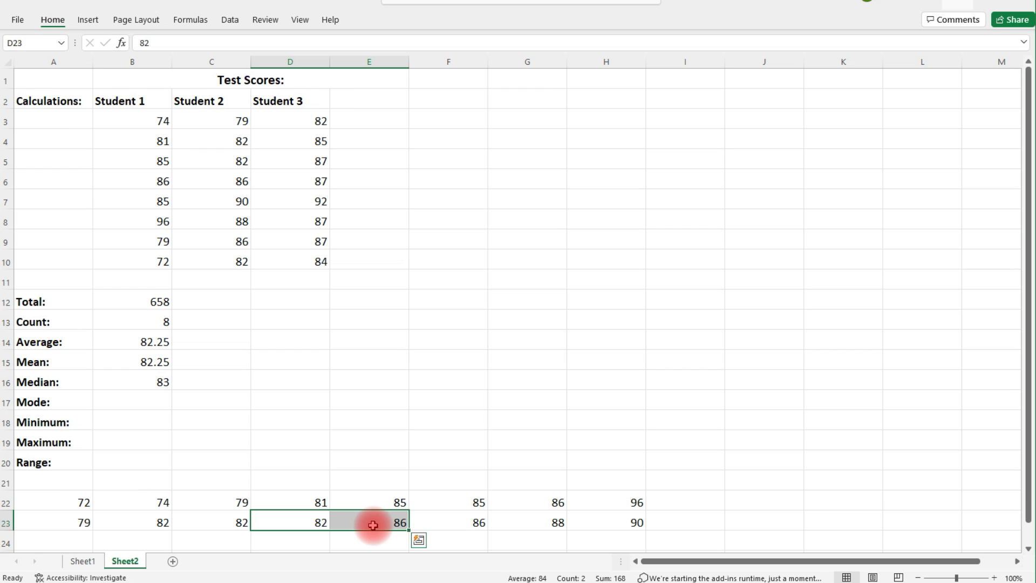
{"action": "left_click", "coordinate": [205, 384]}
{"action": "type", "text": "-"}
{"action": "key", "text": "BackSpace"}
{"action": "type", "text": "=median"}
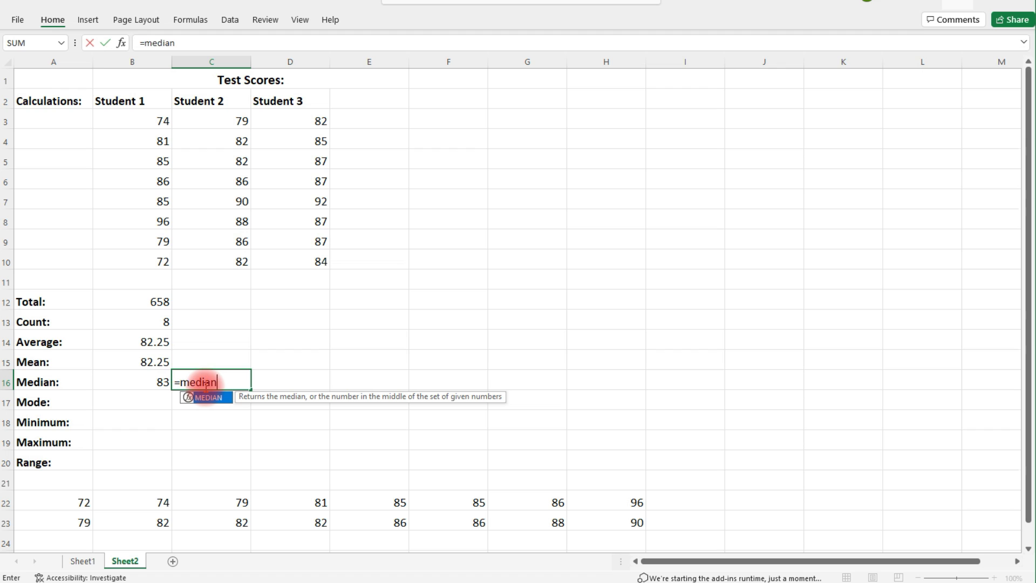
{"action": "type", "text": "("}
{"action": "left_click_drag", "start_coordinate": [237, 123], "coordinate": [217, 263]}
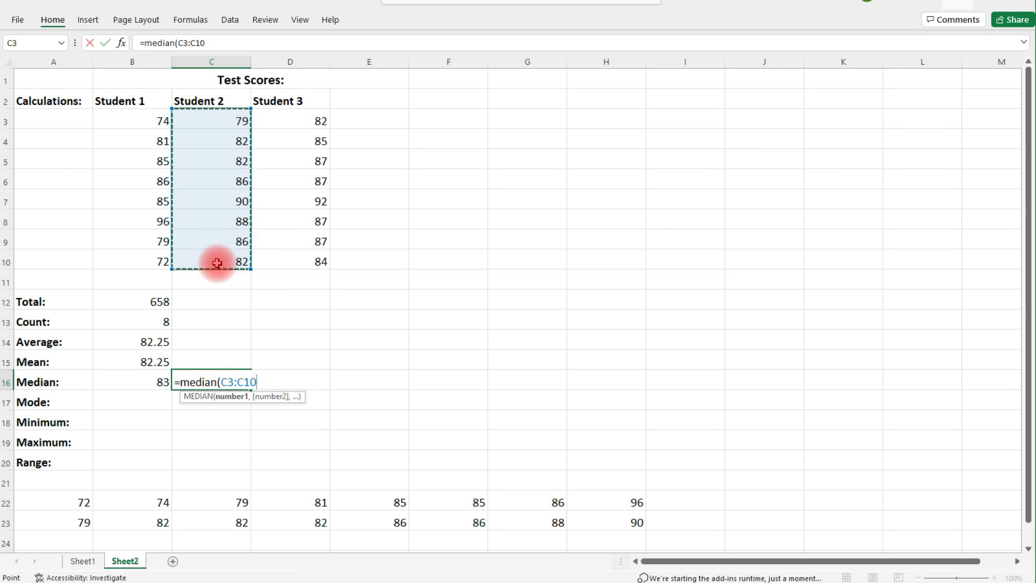
{"action": "key", "text": "Return"}
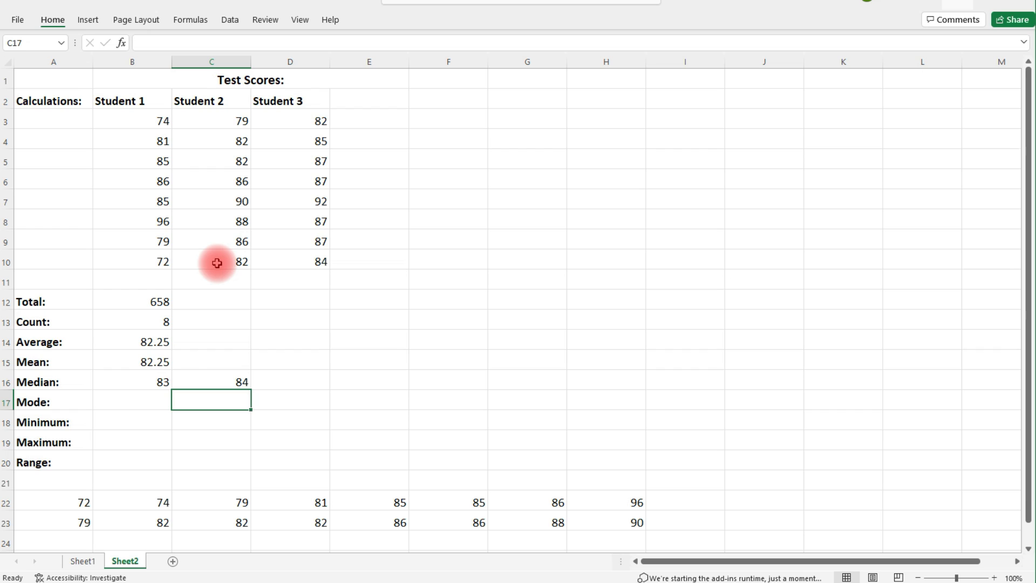
- Calculate Student 1's mode in B17 with a MODE formula over the scores in B3:B10
{"action": "left_click", "coordinate": [143, 397]}
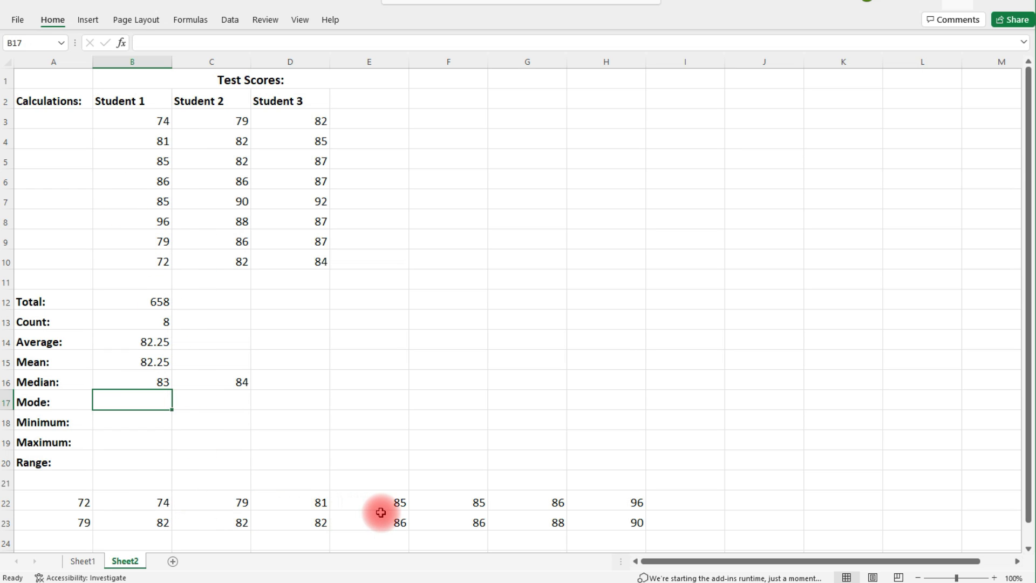
{"action": "left_click_drag", "start_coordinate": [382, 508], "coordinate": [459, 503]}
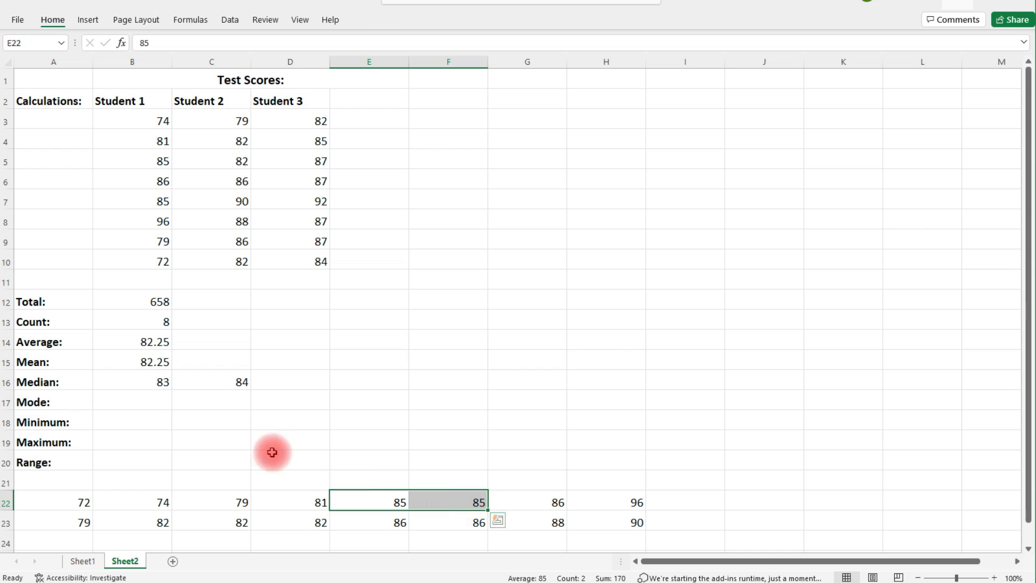
{"action": "left_click", "coordinate": [136, 399]}
{"action": "type", "text": "=mode"}
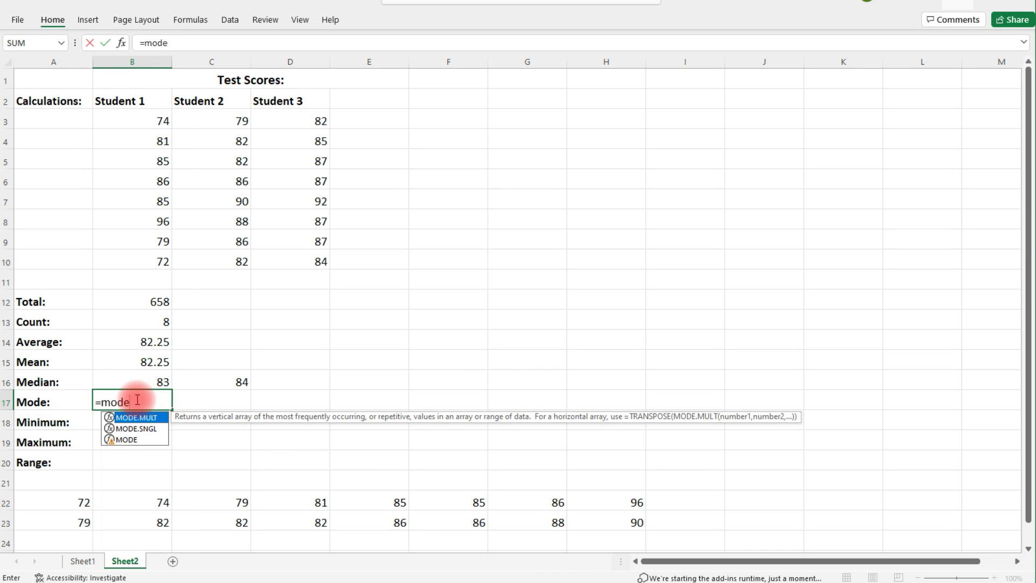
{"action": "type", "text": "("}
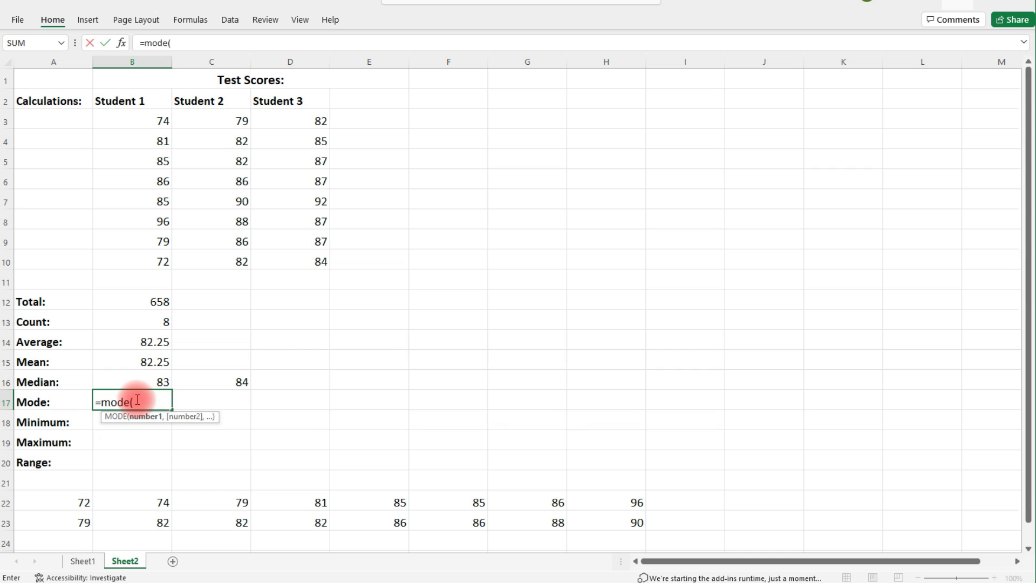
{"action": "left_click_drag", "start_coordinate": [138, 120], "coordinate": [139, 261]}
{"action": "key", "text": "Return"}
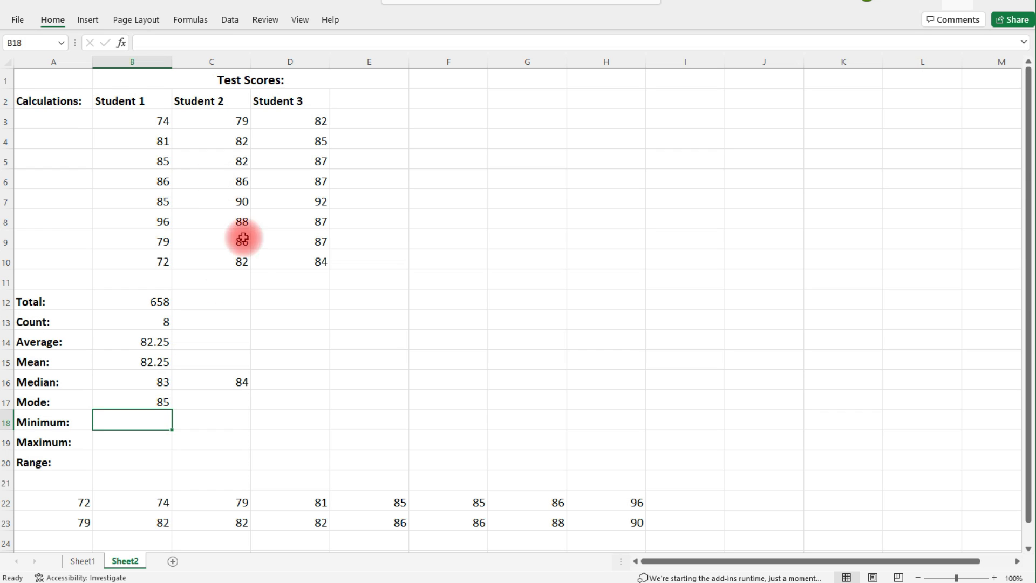
- Review the repeated scores in row 23 and calculate Student 2's mode in C17 with a MODE formula over C3:C10
{"action": "left_click_drag", "start_coordinate": [146, 527], "coordinate": [283, 524]}
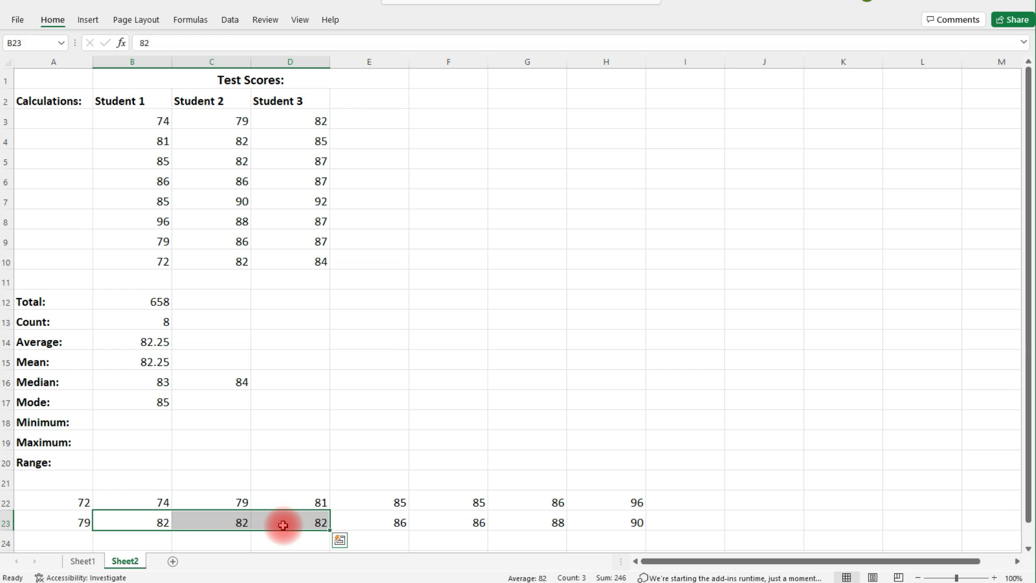
{"action": "left_click_drag", "start_coordinate": [378, 526], "coordinate": [443, 527]}
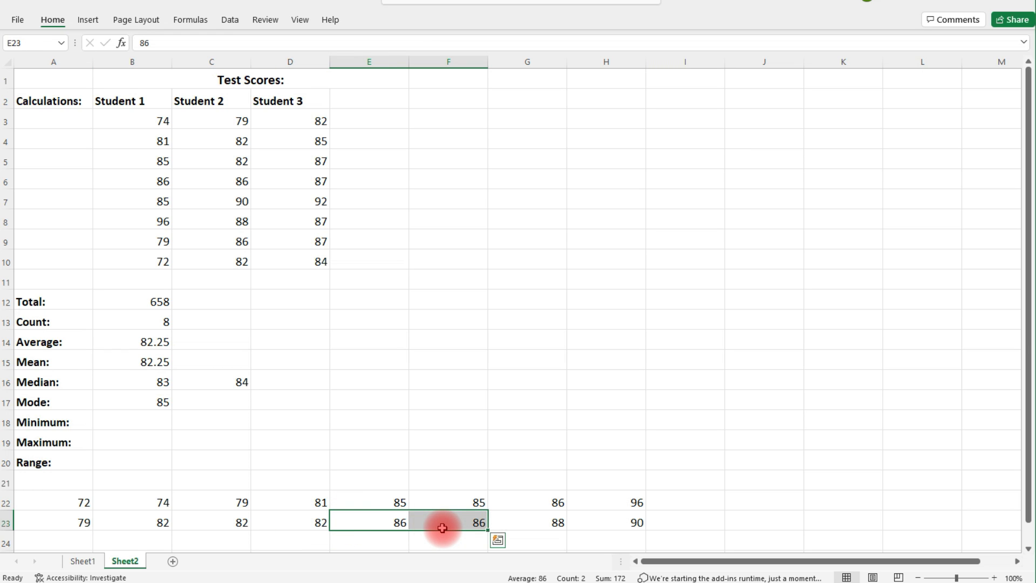
{"action": "left_click_drag", "start_coordinate": [144, 525], "coordinate": [302, 522]}
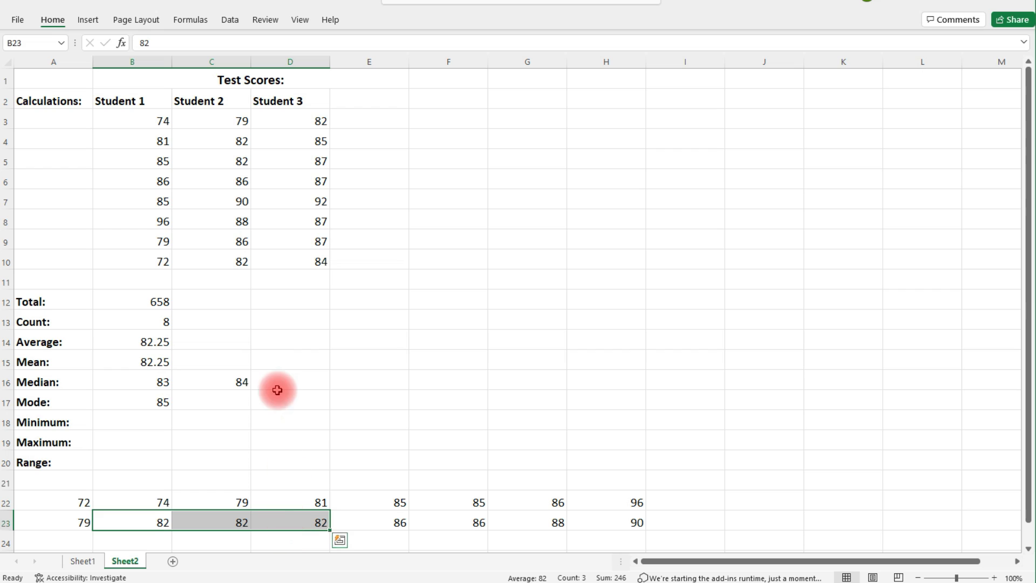
{"action": "left_click", "coordinate": [212, 403]}
{"action": "type", "text": "=mode("}
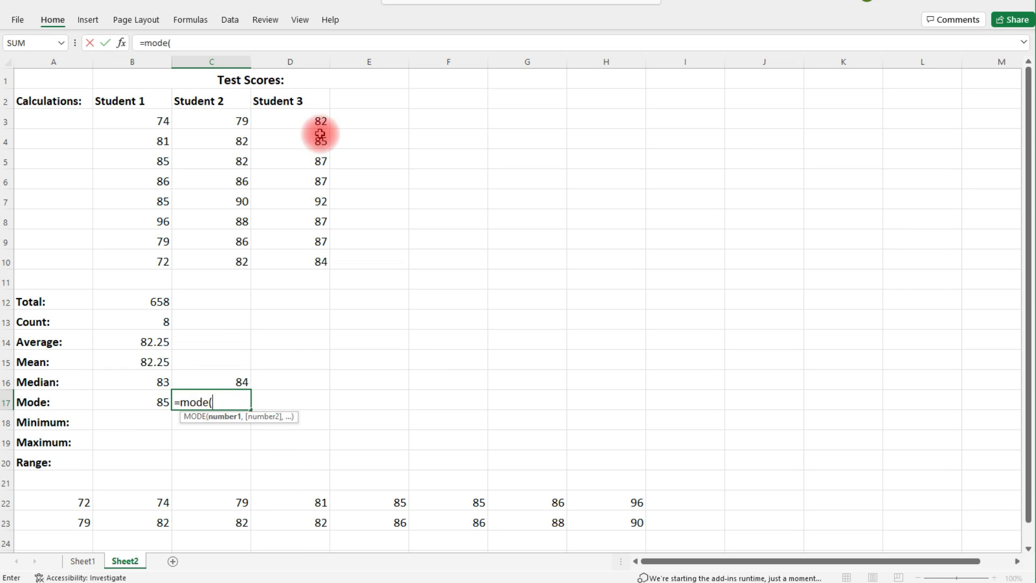
{"action": "left_click_drag", "start_coordinate": [240, 125], "coordinate": [229, 253]}
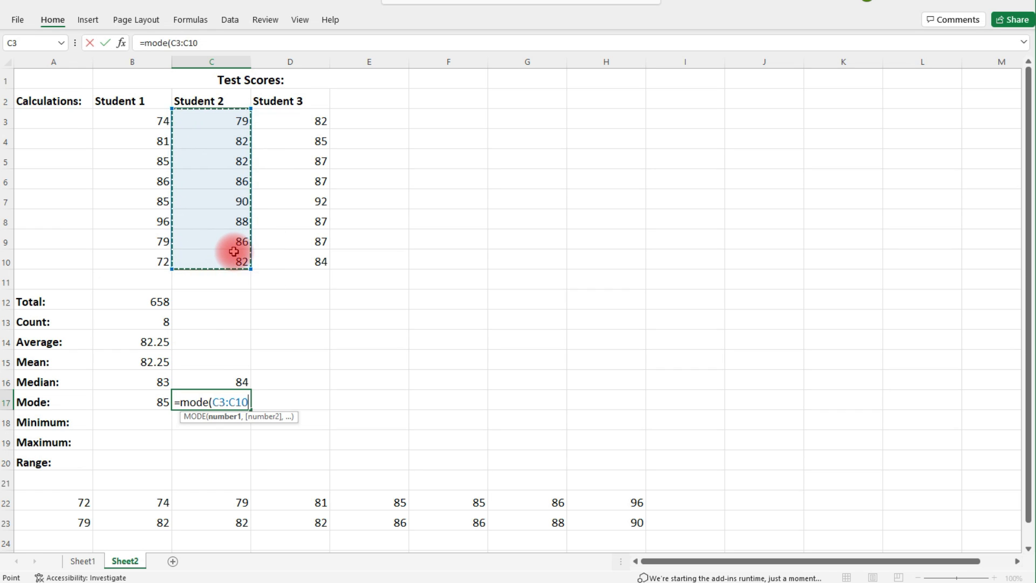
{"action": "type", "text": ")"}
{"action": "key", "text": "Return"}
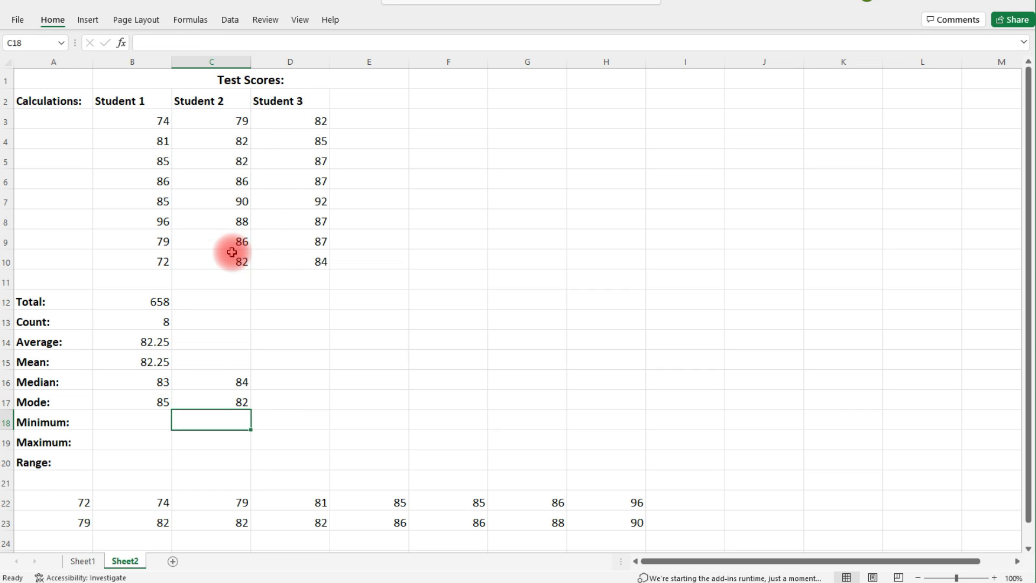
- Calculate Student 3's mode in D17 with a MODE formula over D3:D10 and check it against the repeated scores in that column
{"action": "left_click", "coordinate": [304, 406]}
{"action": "left_click", "coordinate": [315, 162]}
{"action": "left_click", "coordinate": [305, 182]}
{"action": "left_click", "coordinate": [307, 225]}
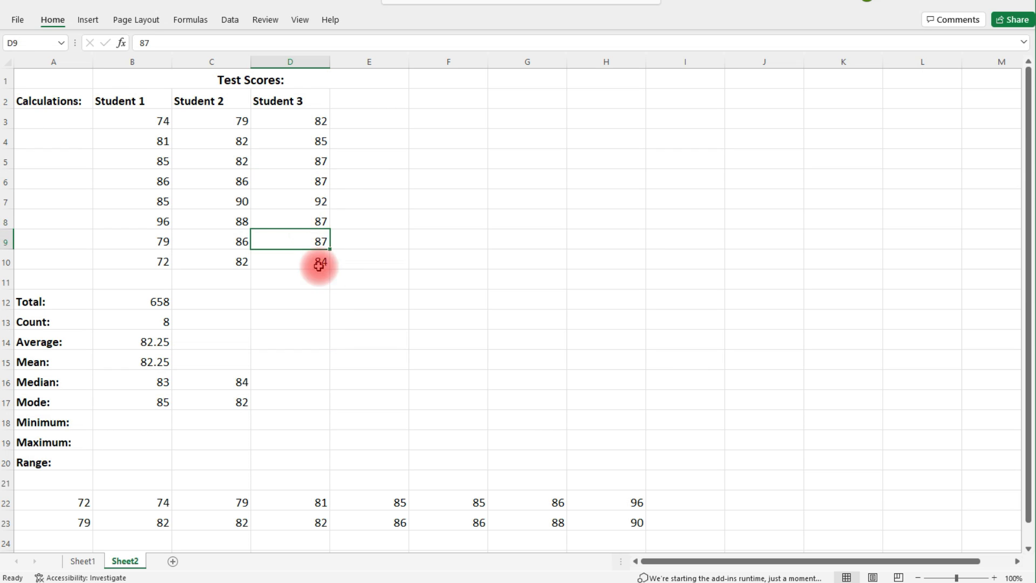
{"action": "left_click", "coordinate": [306, 399]}
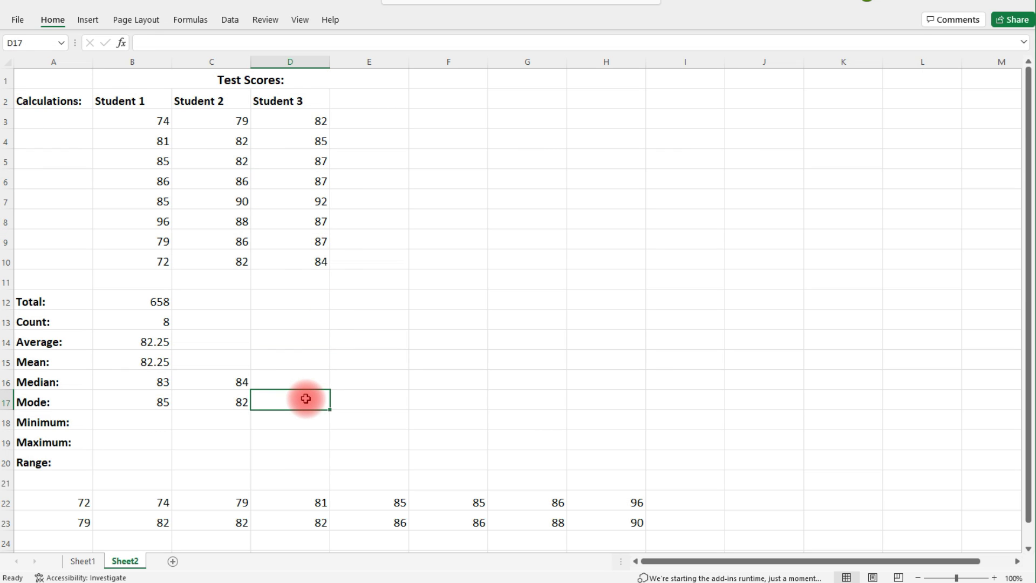
{"action": "type", "text": "="}
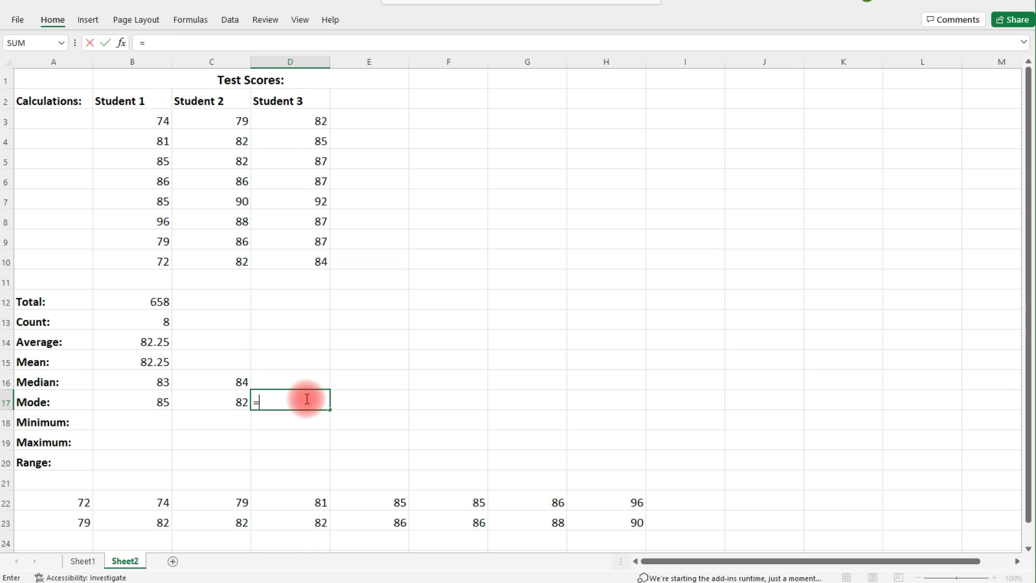
{"action": "type", "text": "mode("}
{"action": "left_click_drag", "start_coordinate": [312, 119], "coordinate": [293, 254]}
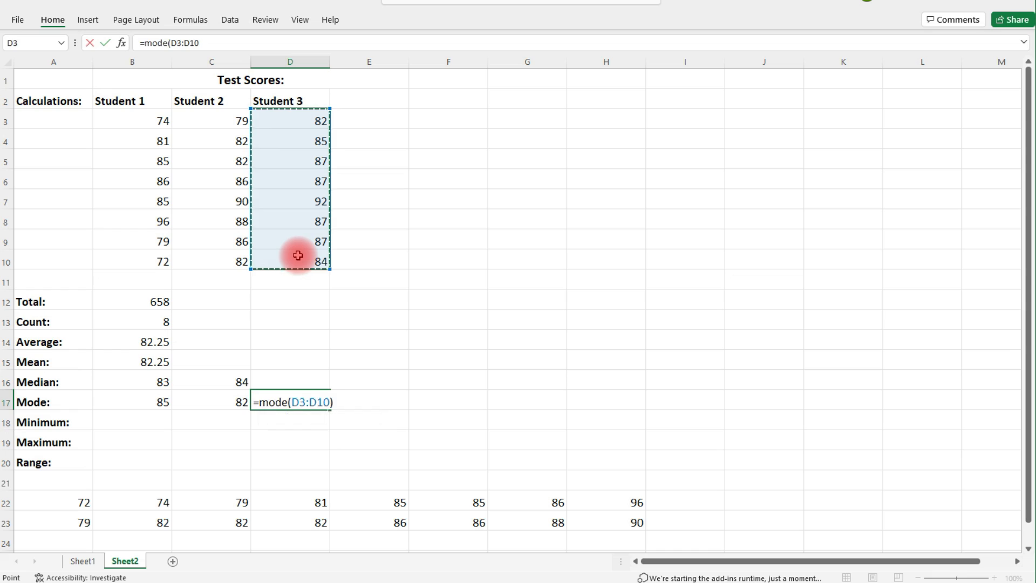
{"action": "key", "text": "Return"}
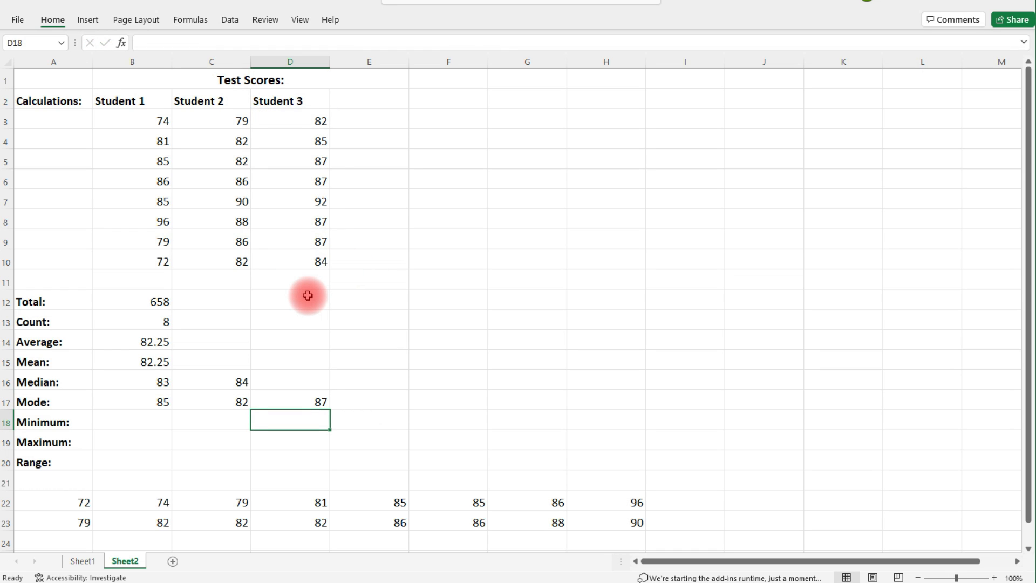
{"action": "left_click", "coordinate": [324, 159]}
{"action": "left_click", "coordinate": [319, 187]}
{"action": "left_click", "coordinate": [319, 220]}
{"action": "left_click", "coordinate": [320, 243]}
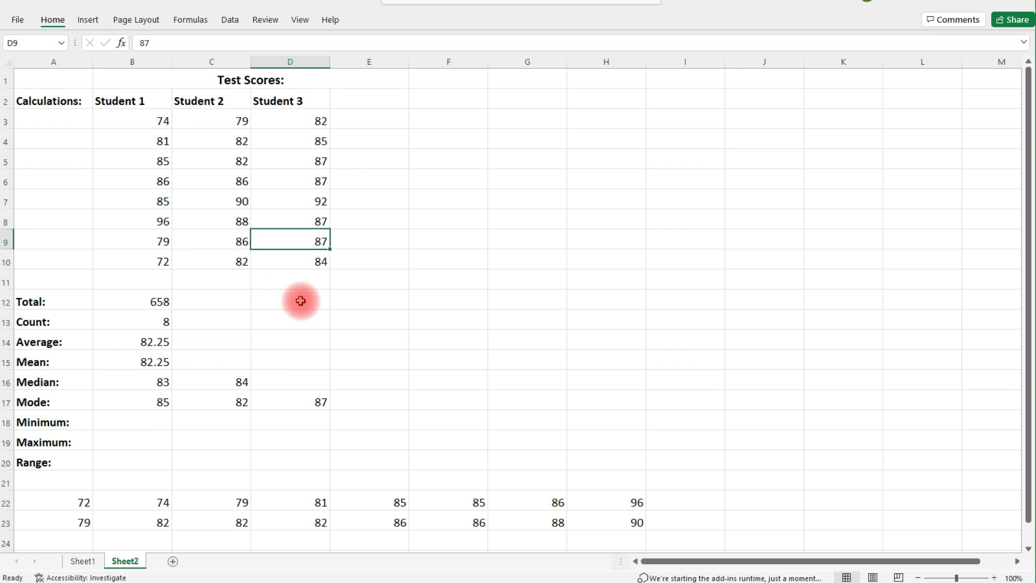
{"action": "left_click", "coordinate": [144, 423]}
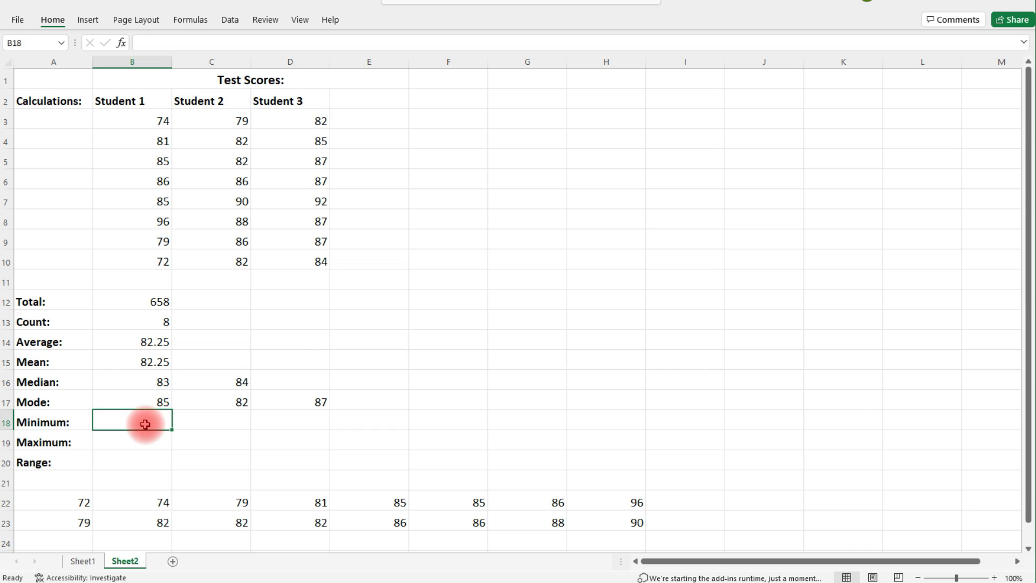
{"action": "left_click", "coordinate": [133, 464]}
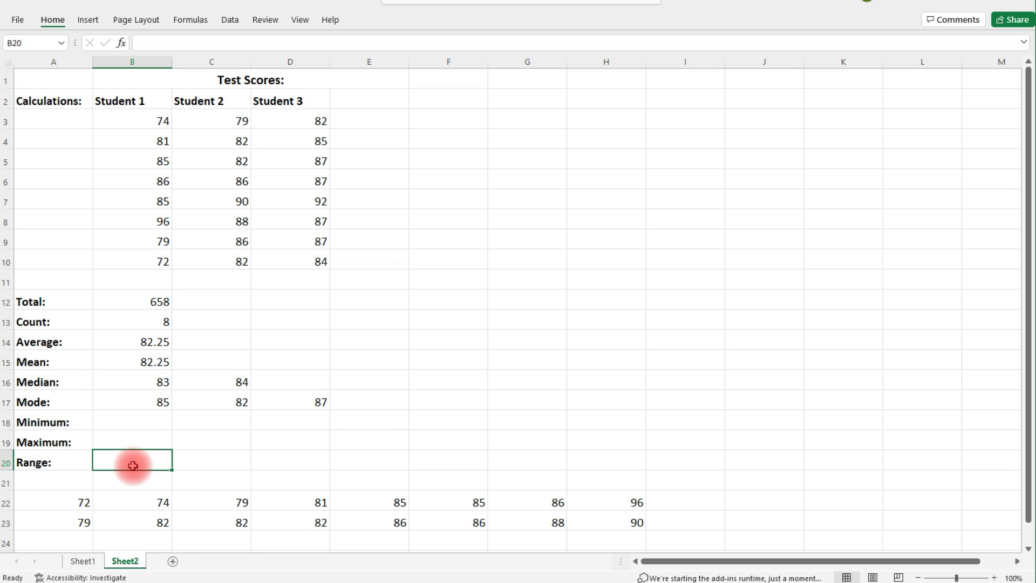
{"action": "type", "text": "=range"}
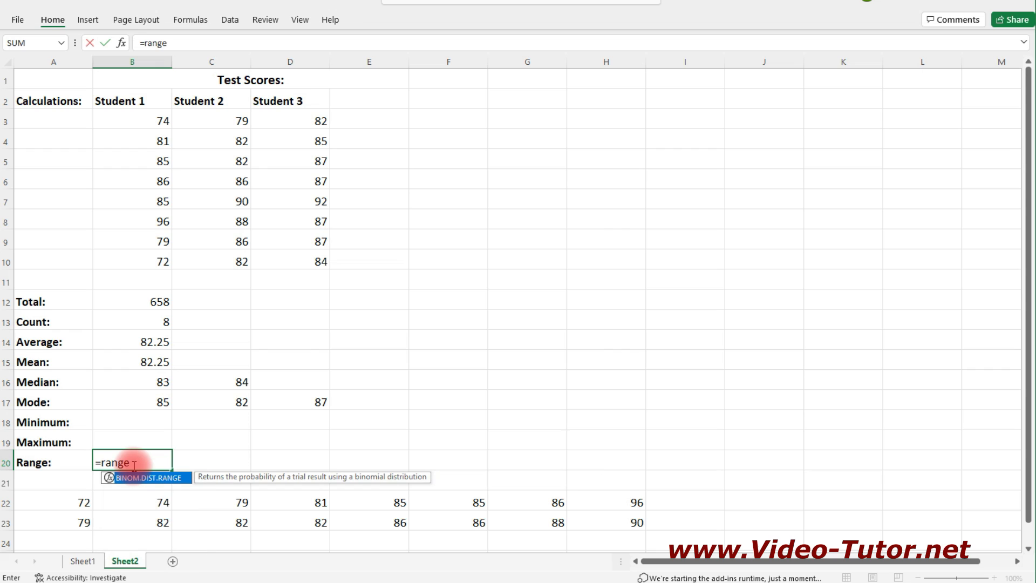
{"action": "key", "text": "BackSpace"}
{"action": "key", "text": "BackSpace"}
{"action": "key", "text": "BackSpace"}
{"action": "key", "text": "BackSpace"}
{"action": "key", "text": "BackSpace"}
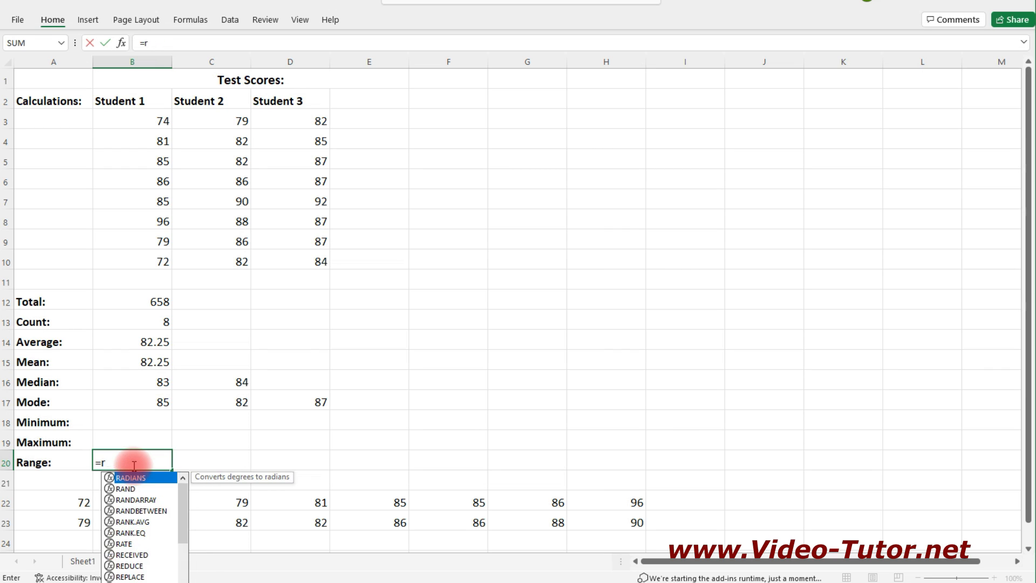
{"action": "key", "text": "BackSpace"}
- Calculate Student 1's minimum in B18 with a MIN formula over B3:B10 and check it against the lowest listed score
{"action": "left_click", "coordinate": [154, 407]}
{"action": "left_click", "coordinate": [149, 423]}
{"action": "type", "text": "=min("}
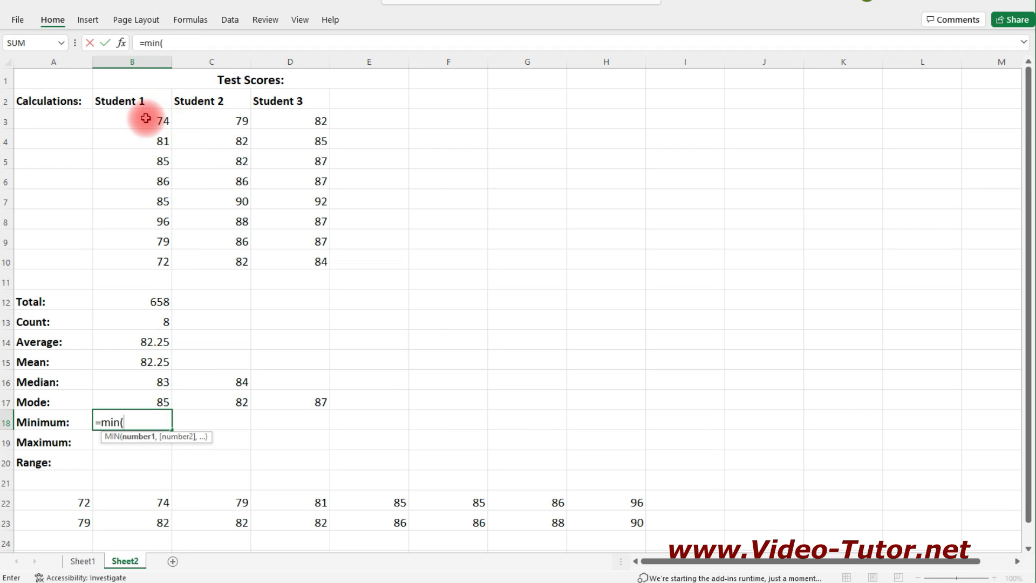
{"action": "left_click_drag", "start_coordinate": [144, 117], "coordinate": [142, 258]}
{"action": "type", "text": ")"}
{"action": "key", "text": "Return"}
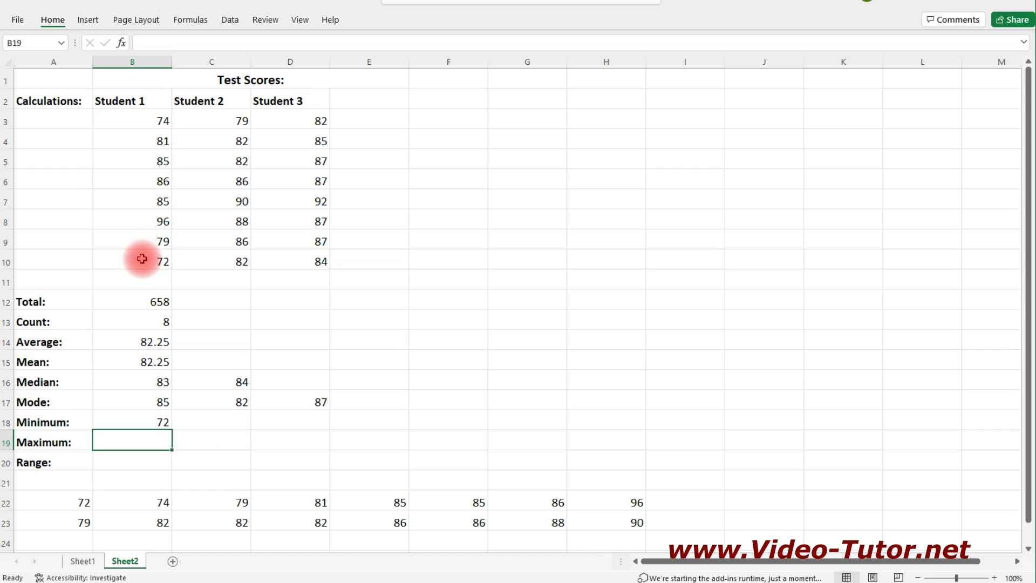
{"action": "left_click", "coordinate": [141, 258]}
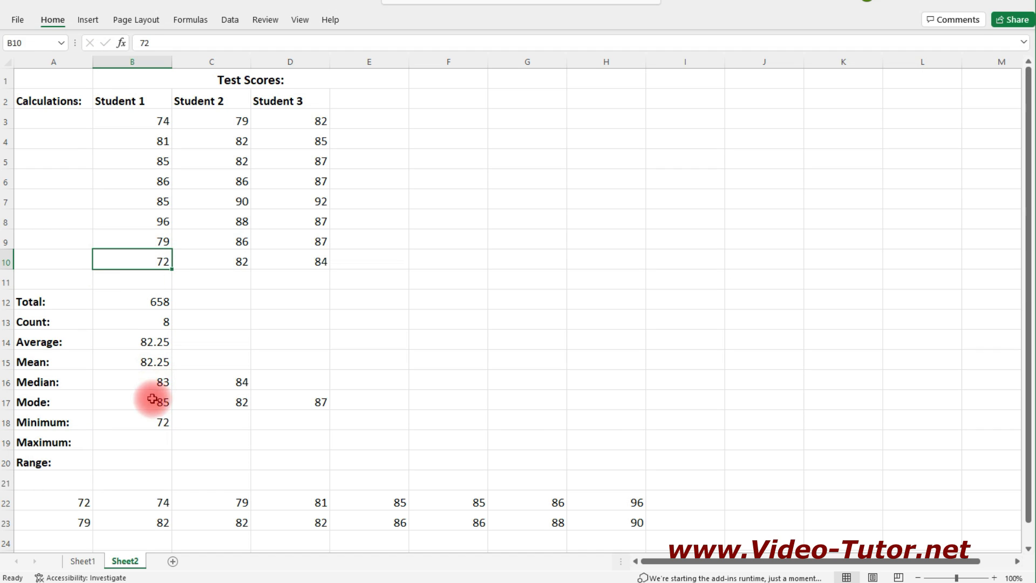
- Calculate Student 1's maximum in B19 with a MAX formula over the scores in B3:B10
{"action": "left_click", "coordinate": [149, 432]}
{"action": "type", "text": "=max("}
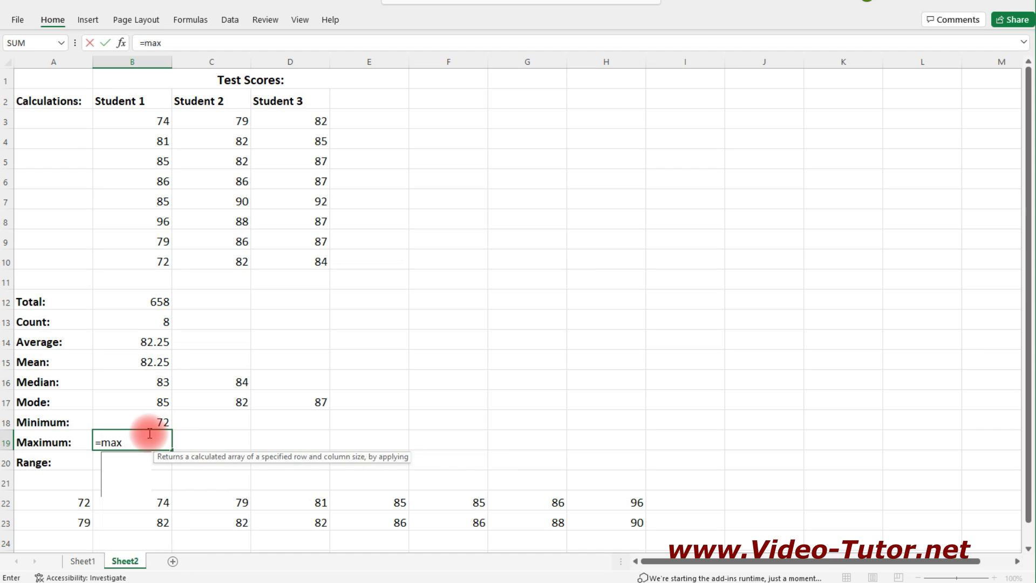
{"action": "left_click_drag", "start_coordinate": [130, 120], "coordinate": [130, 264]}
{"action": "type", "text": ")"}
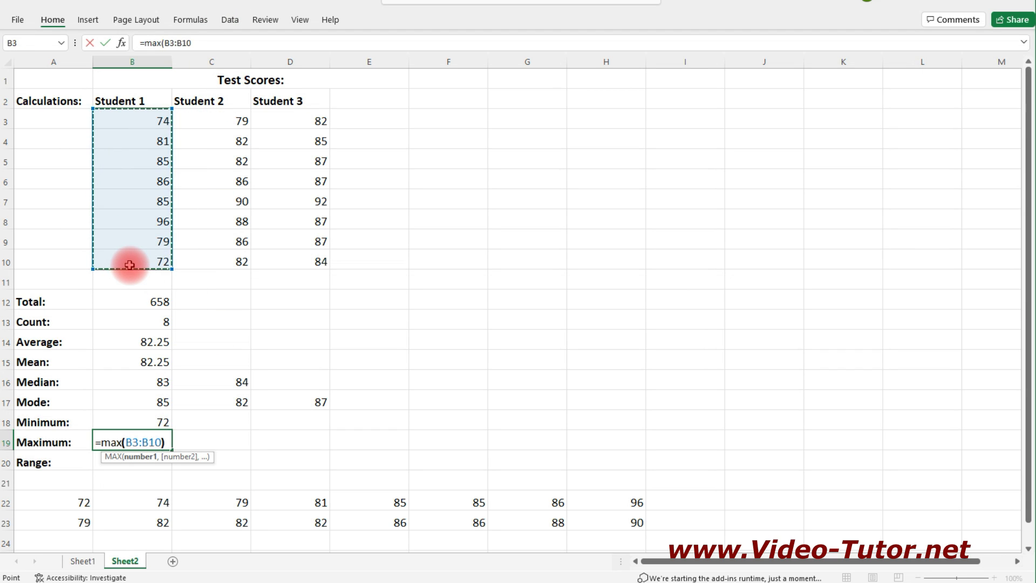
{"action": "key", "text": "Return"}
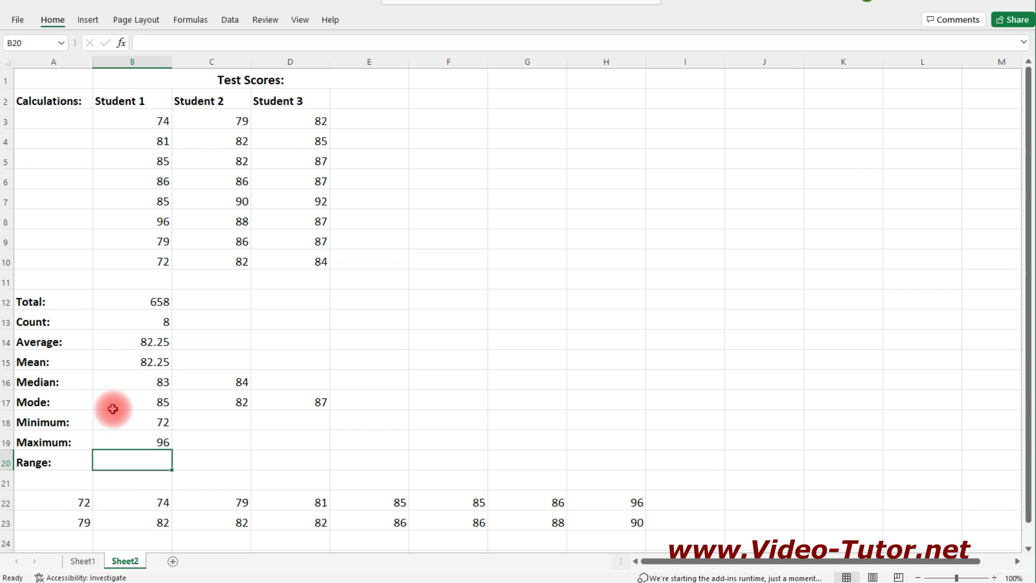
- Calculate Student 1's range in B20 by subtracting the minimum in B18 from the maximum in B19, and inspect the resulting formula
{"action": "type", "text": "=range("}
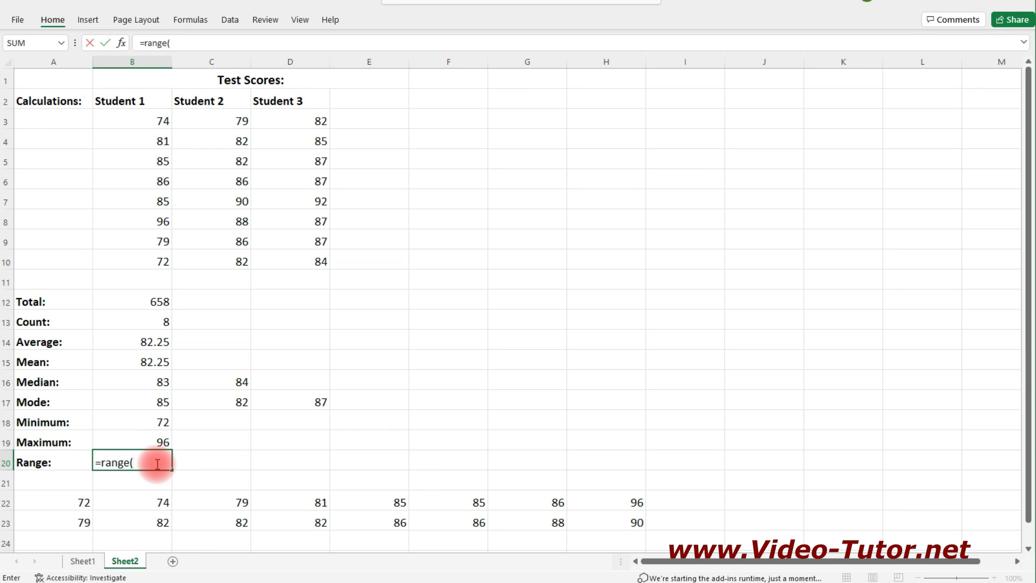
{"action": "key", "text": "BackSpace"}
{"action": "key", "text": "BackSpace"}
{"action": "key", "text": "BackSpace"}
{"action": "key", "text": "BackSpace"}
{"action": "key", "text": "BackSpace"}
{"action": "key", "text": "BackSpace"}
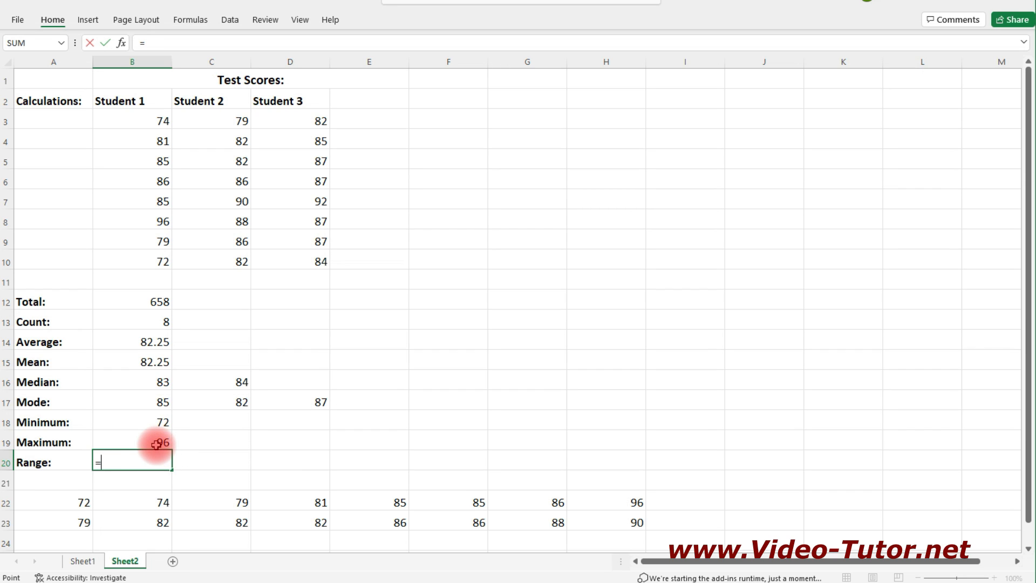
{"action": "left_click", "coordinate": [156, 444]}
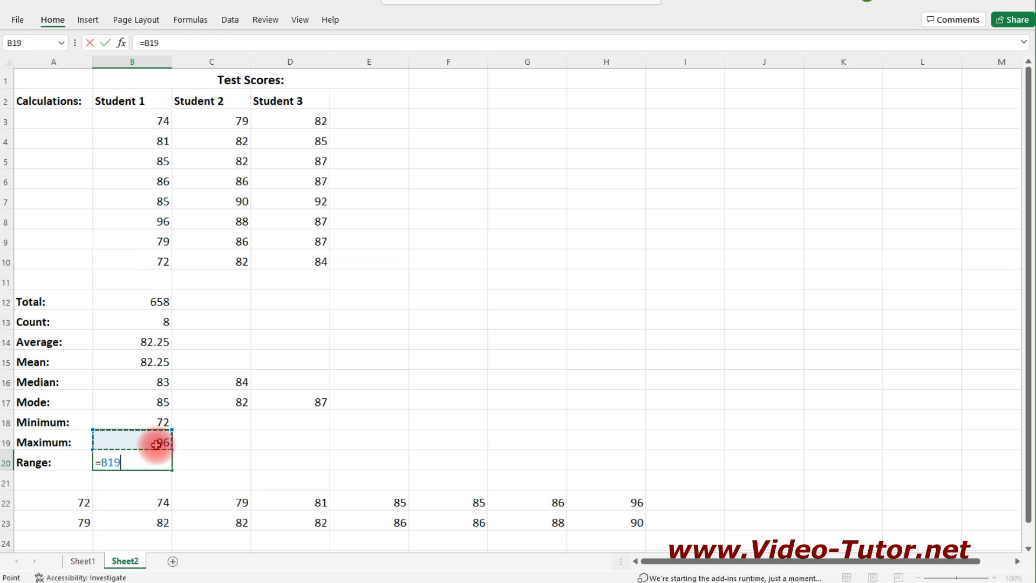
{"action": "type", "text": "-"}
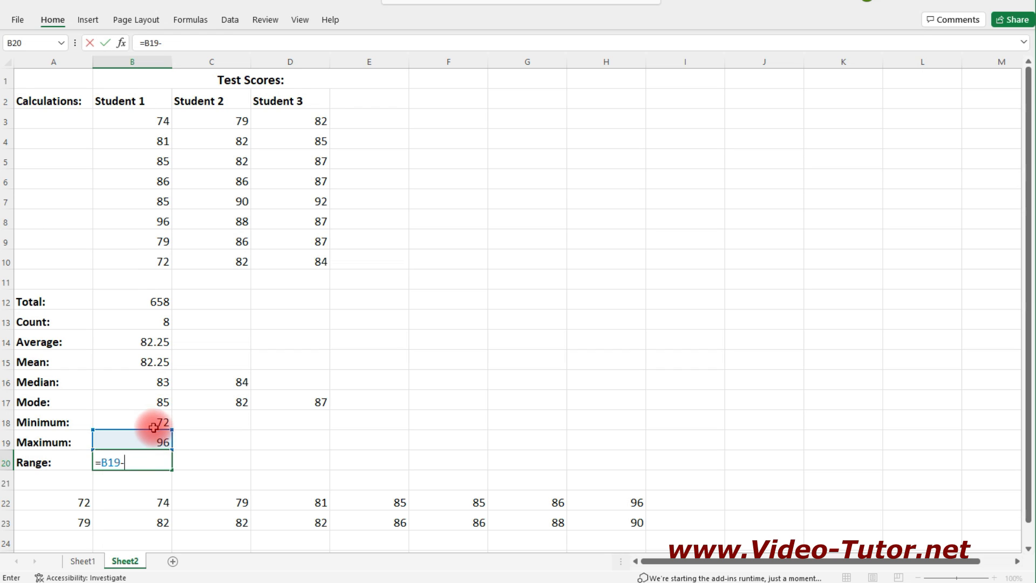
{"action": "left_click", "coordinate": [151, 421]}
{"action": "key", "text": "Return"}
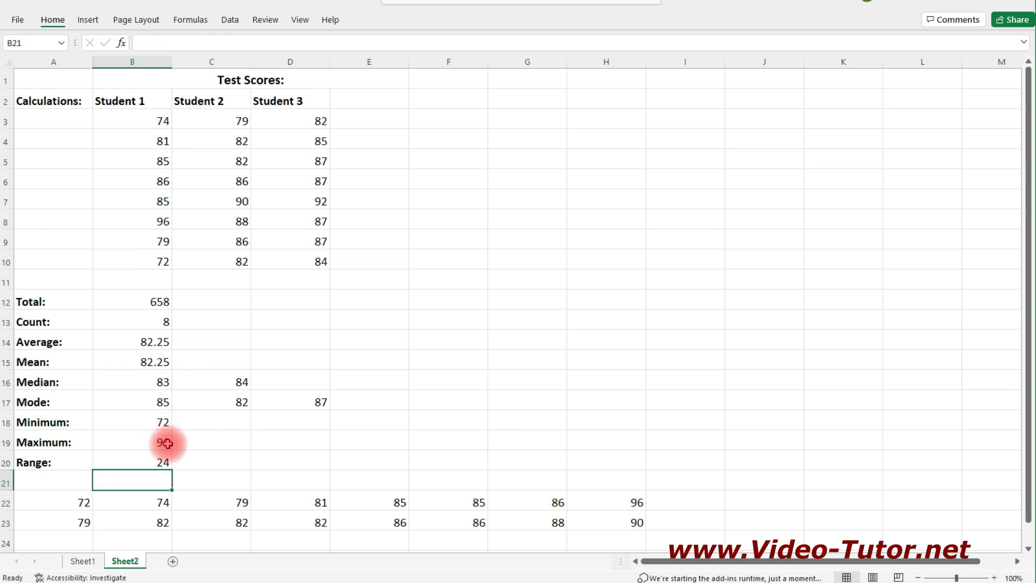
{"action": "left_click", "coordinate": [153, 463]}
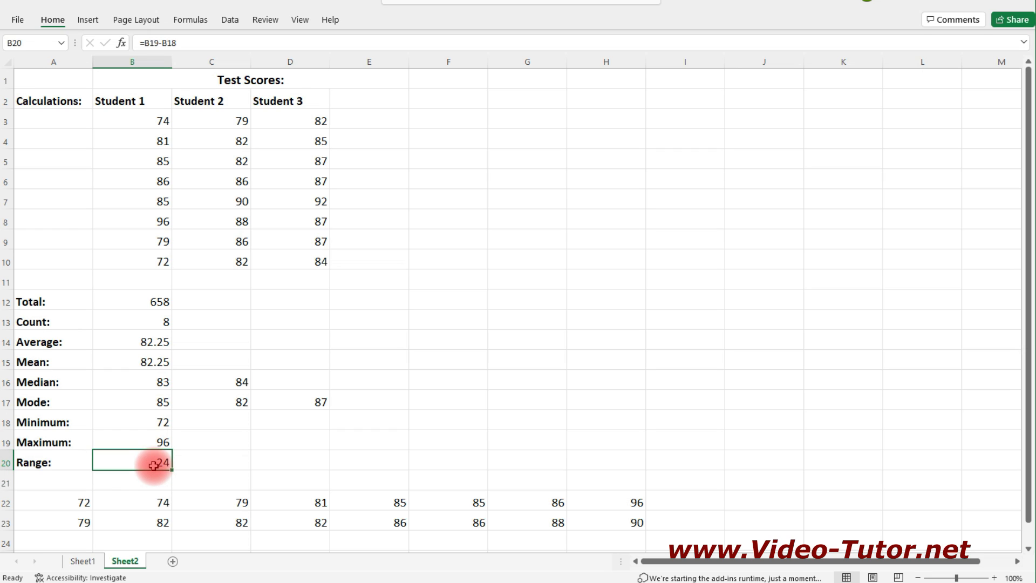